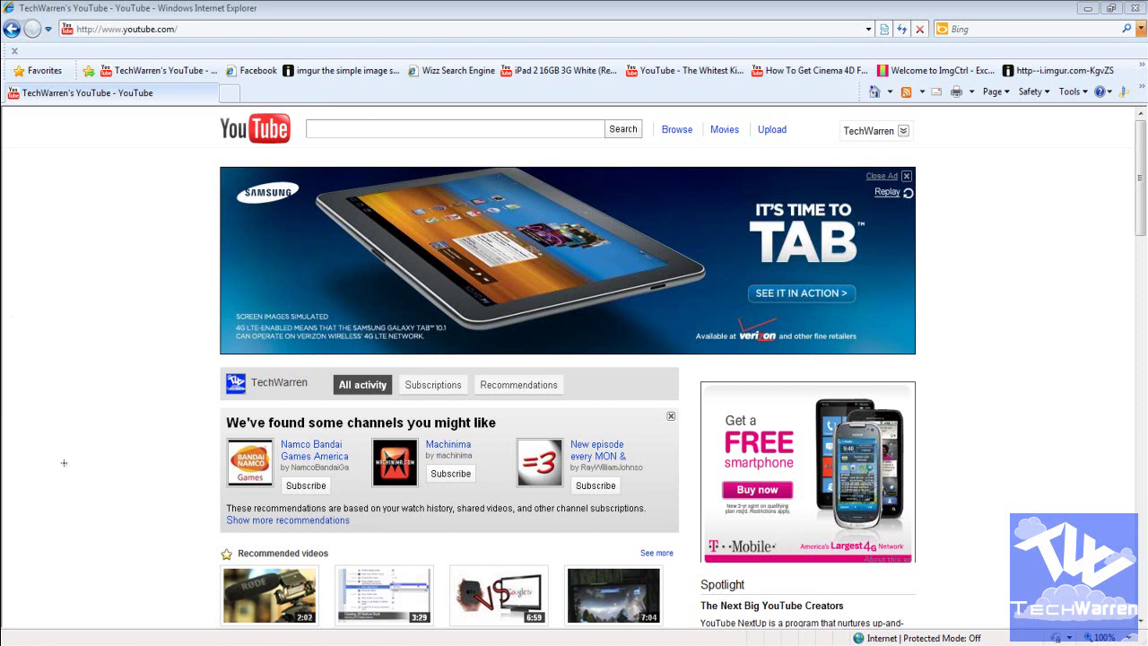
Step: Load yola.com in place of YouTube and scroll through the Yola home page
{"action": "key", "text": "alt+d"}
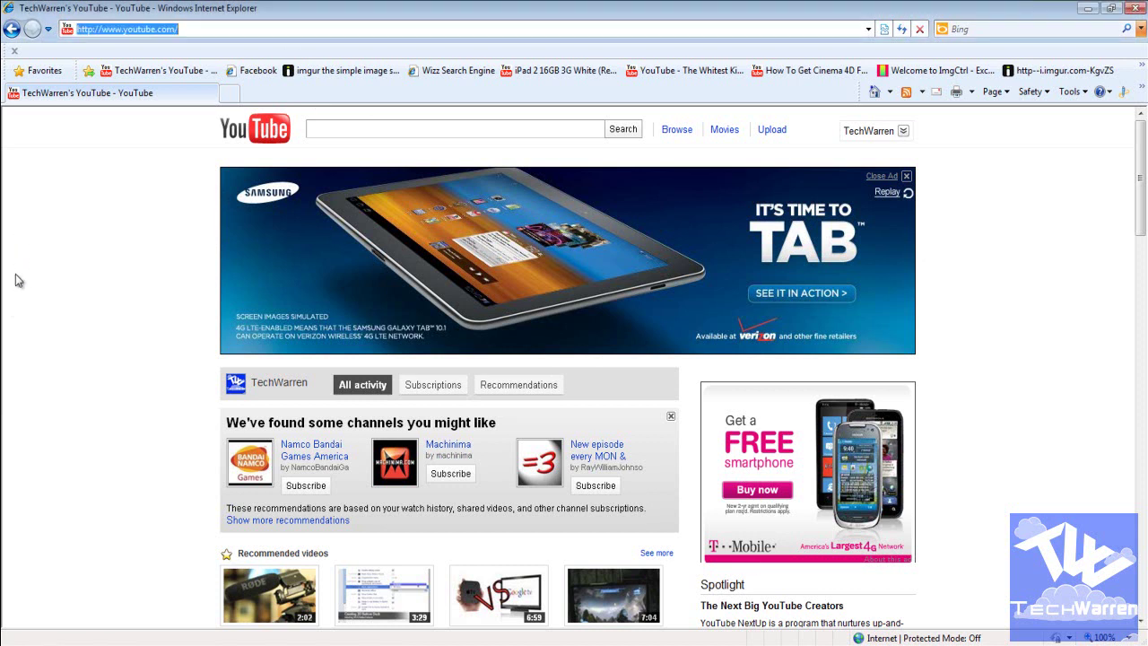
{"action": "type", "text": "yola.co"}
{"action": "key", "text": "Return"}
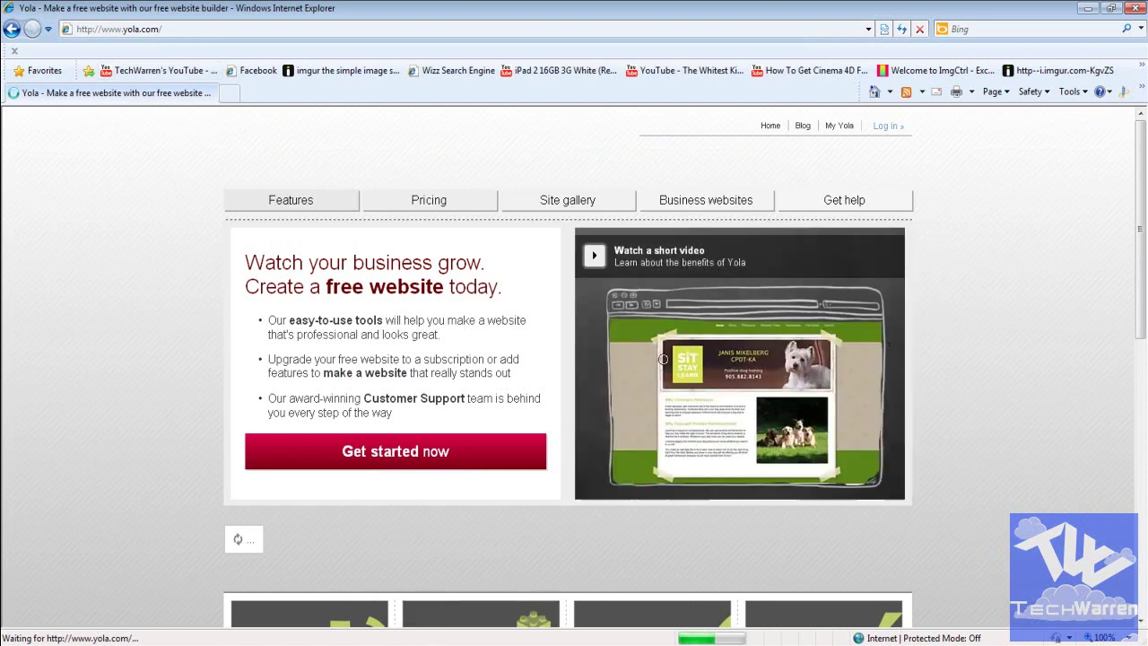
{"action": "scroll", "coordinate": [25, 491], "scroll_direction": "down", "scroll_amount": 2}
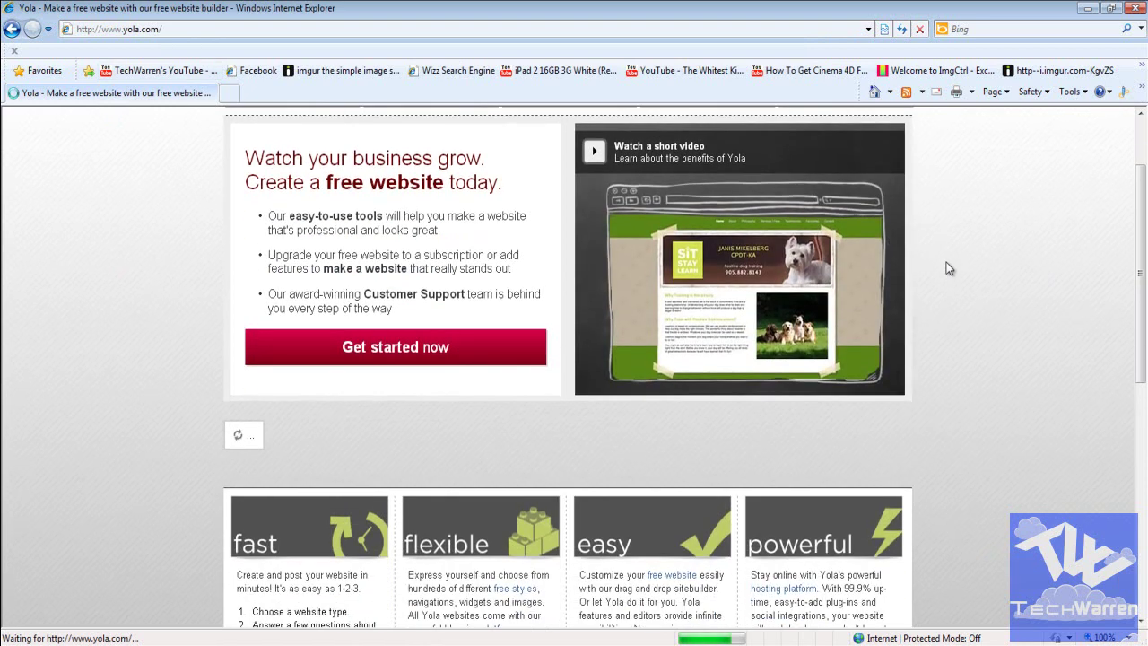
{"action": "scroll", "coordinate": [897, 280], "scroll_direction": "up", "scroll_amount": 2}
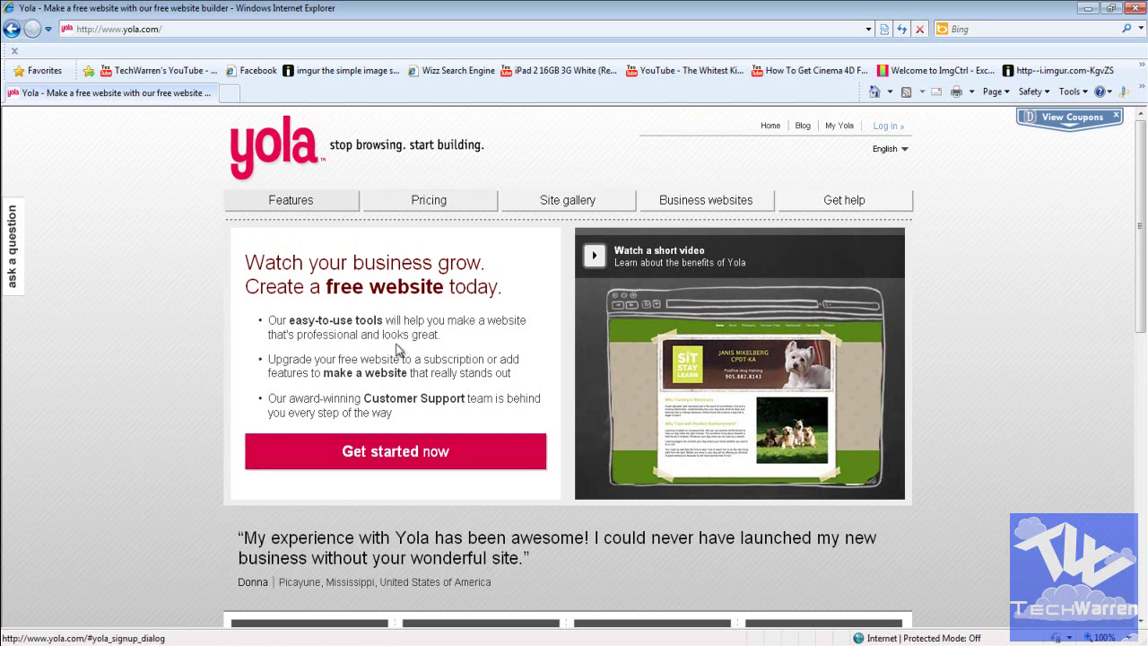
Step: Open the sign-up form and enter full name TechWarren, the e-mail, its confirmation and a password
{"action": "left_click", "coordinate": [395, 451]}
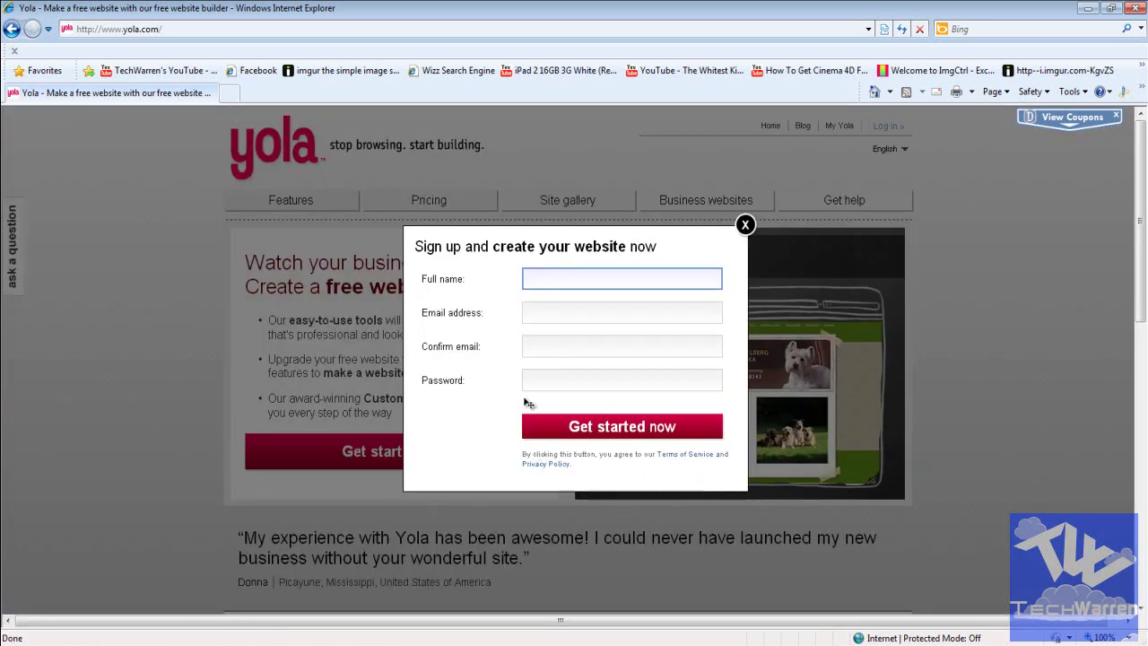
{"action": "type", "text": "TechWarren"}
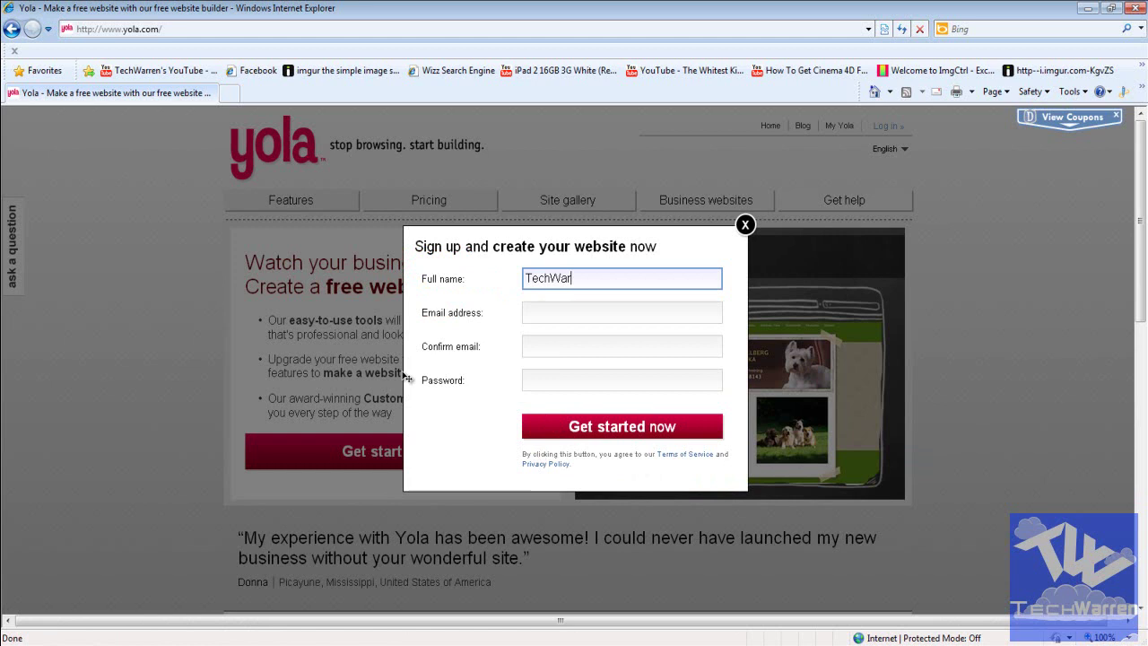
{"action": "key", "text": "Tab"}
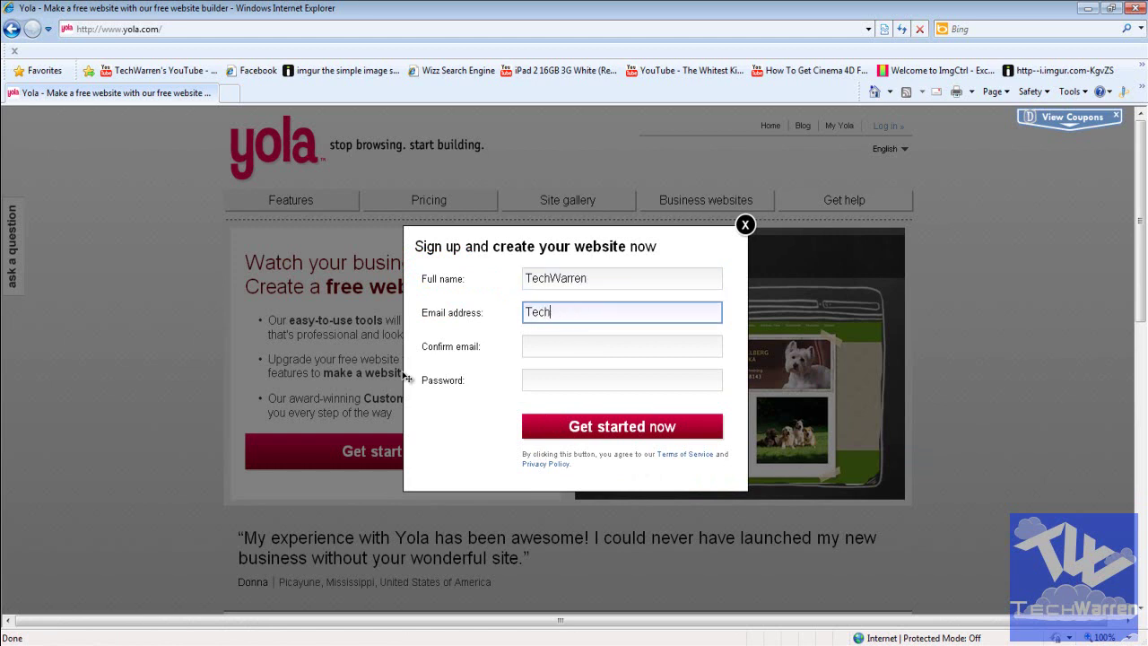
{"action": "key", "text": "Tab"}
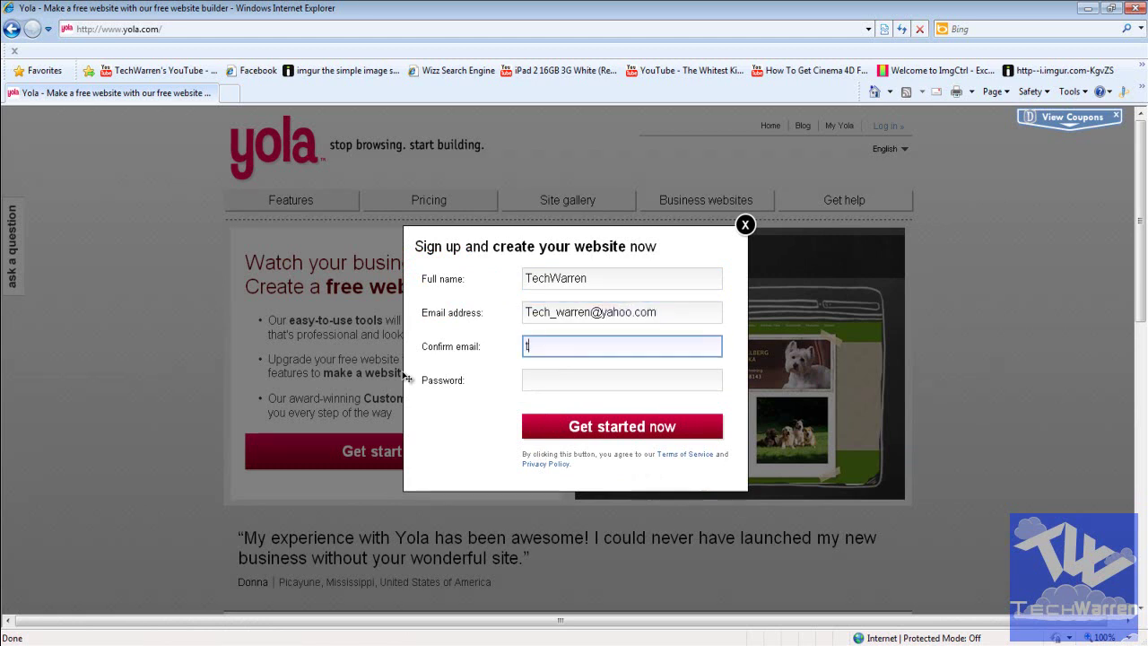
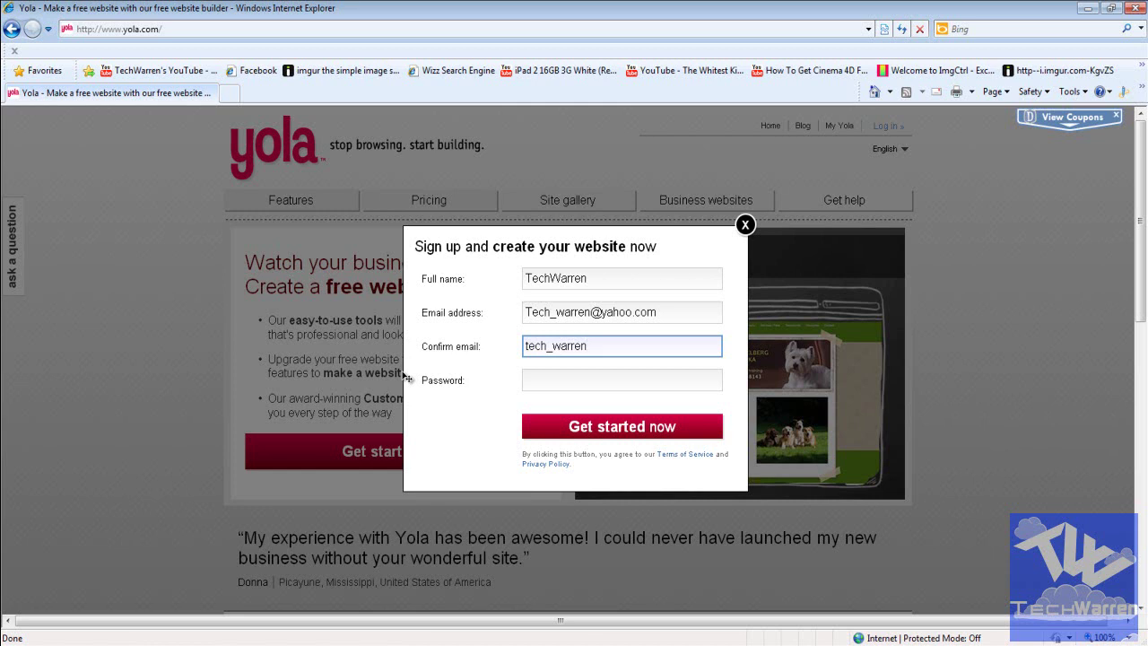
{"action": "key", "text": "Tab"}
{"action": "type", "text": "●●●●●●"}
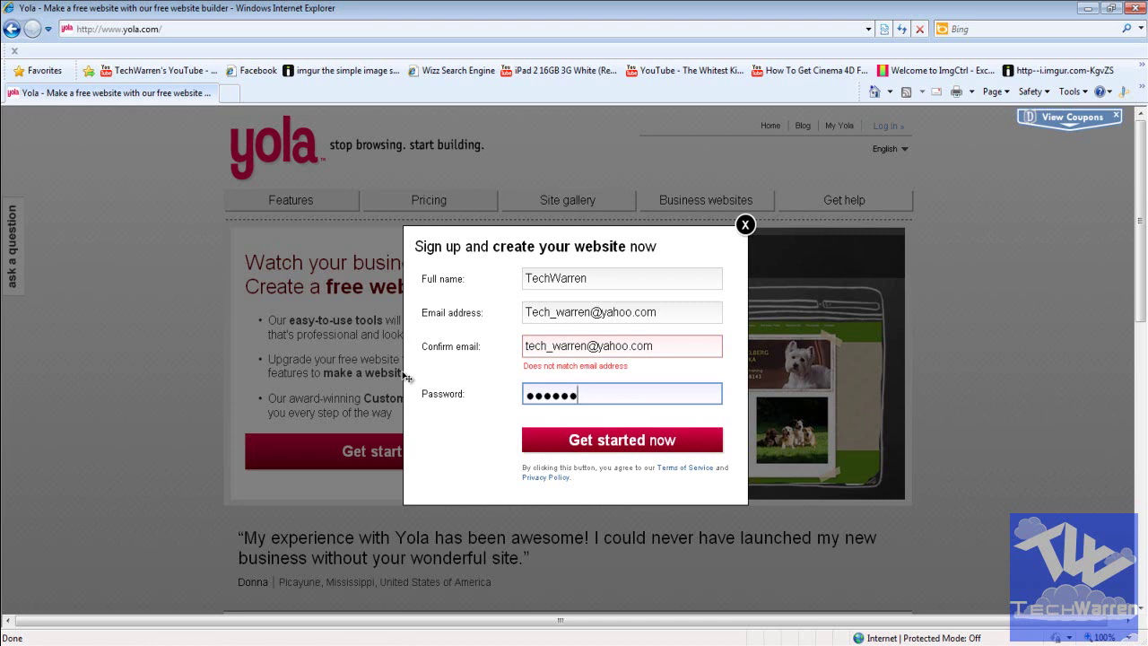
Step: Change the e-mail address's capital first letter to lowercase t and submit the registration
{"action": "key", "text": "shift+Tab"}
{"action": "key", "text": "shift+Tab"}
{"action": "key", "text": "Home"}
{"action": "key", "text": "Delete"}
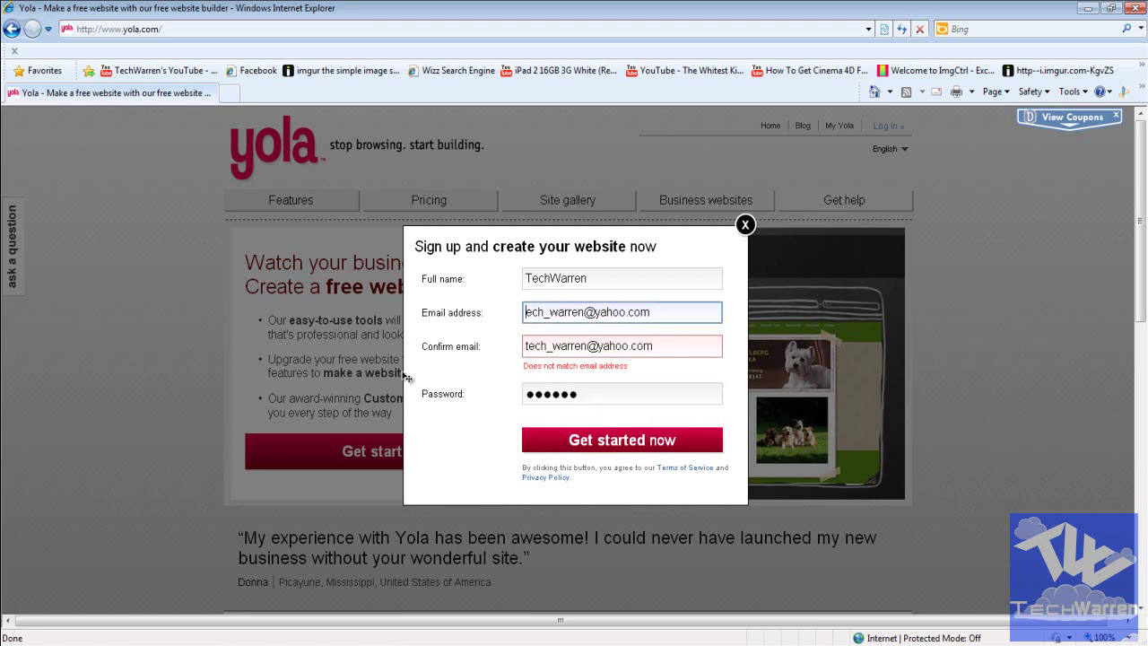
{"action": "type", "text": "t"}
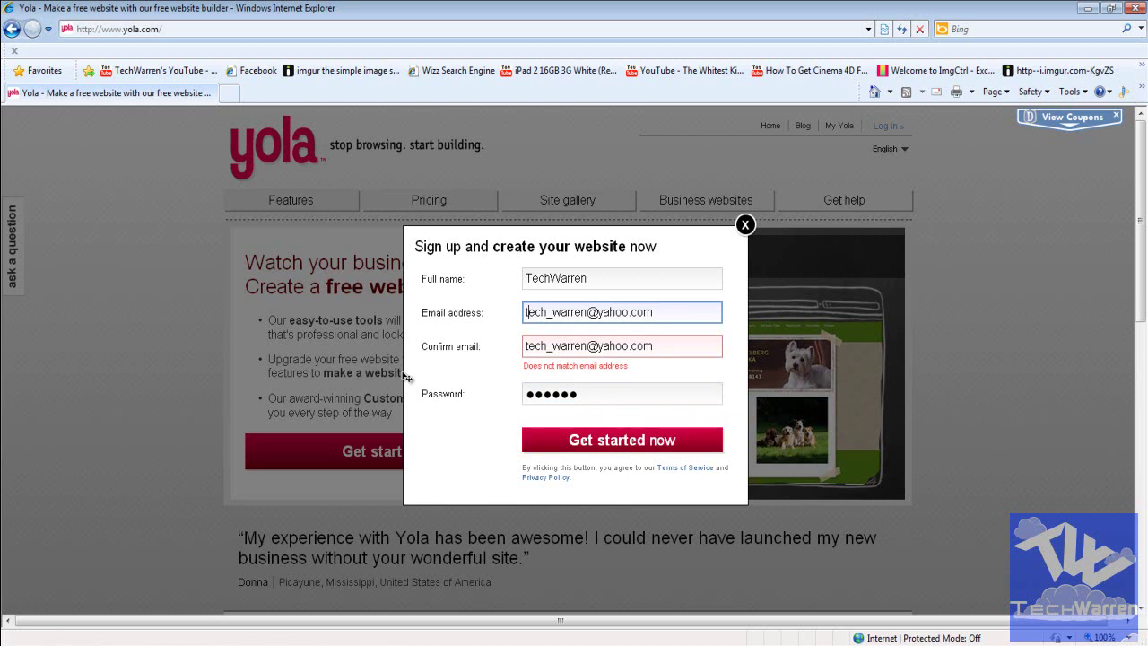
{"action": "key", "text": "Tab"}
{"action": "key", "text": "Tab"}
{"action": "key", "text": "Tab"}
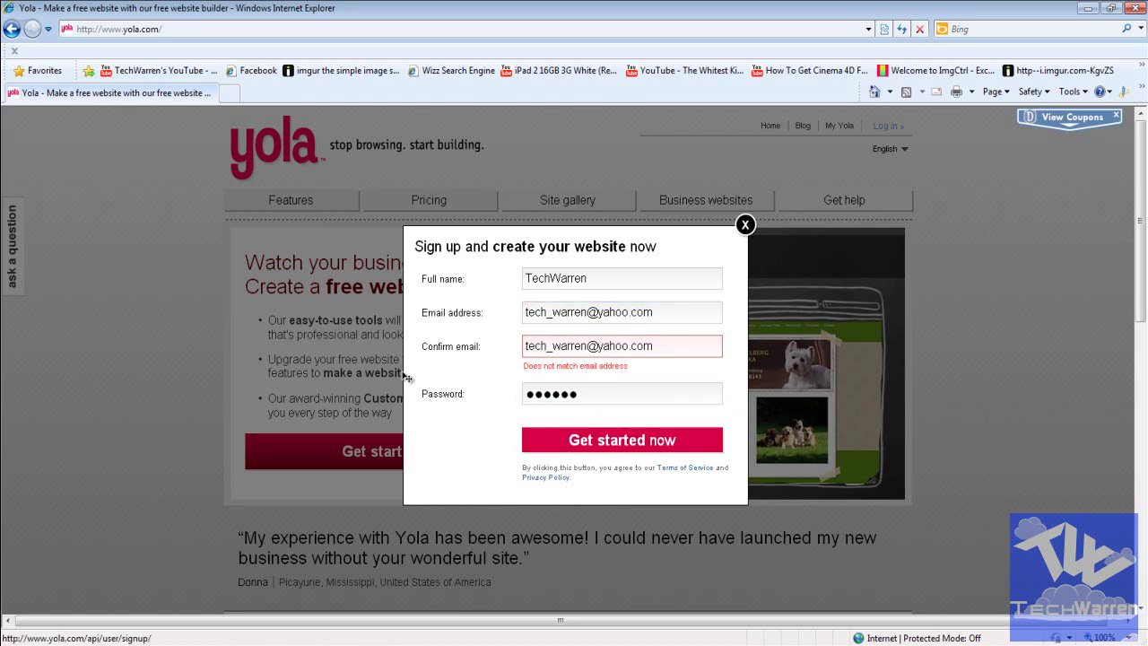
{"action": "key", "text": "Return"}
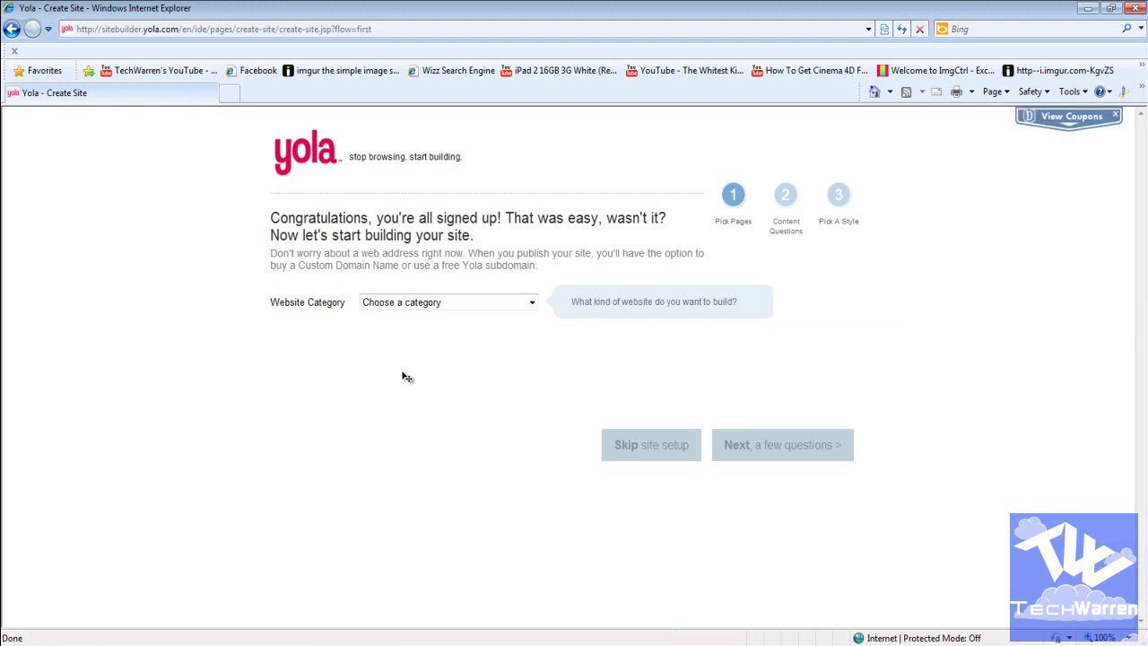
Step: Choose Other from the website category list
{"action": "key", "text": "alt+Down"}
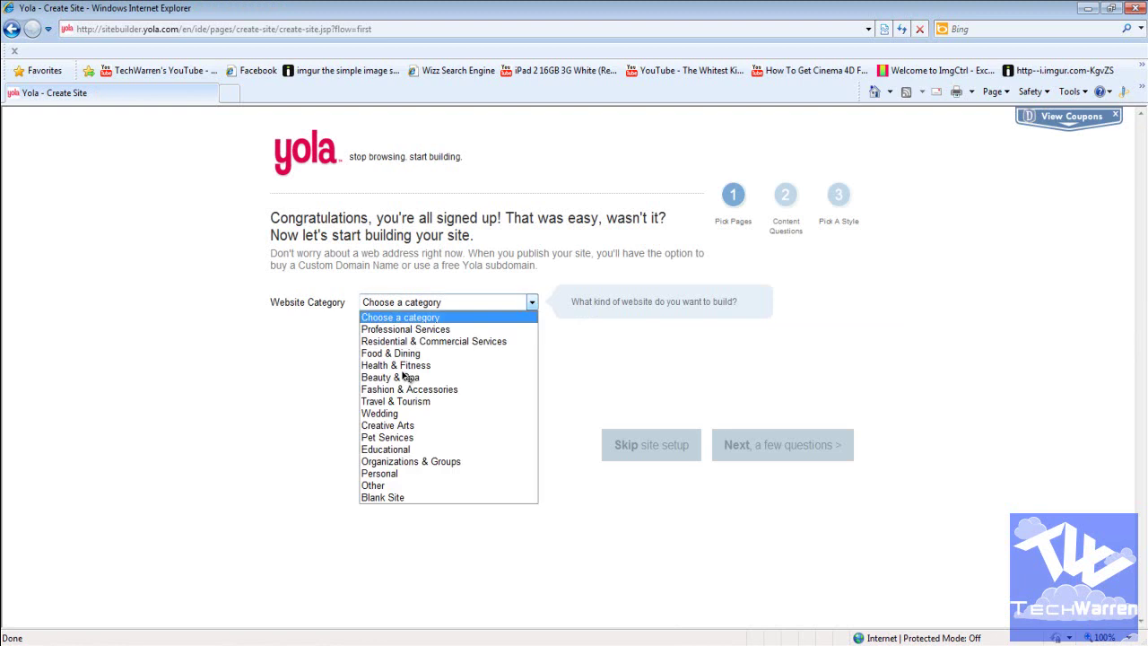
{"action": "key", "text": "Down"}
{"action": "key", "text": "Down"}
{"action": "key", "text": "Down"}
{"action": "key", "text": "Down"}
{"action": "key", "text": "Down"}
{"action": "key", "text": "Down"}
{"action": "key", "text": "Down"}
{"action": "key", "text": "Down"}
{"action": "key", "text": "Up"}
{"action": "key", "text": "Up"}
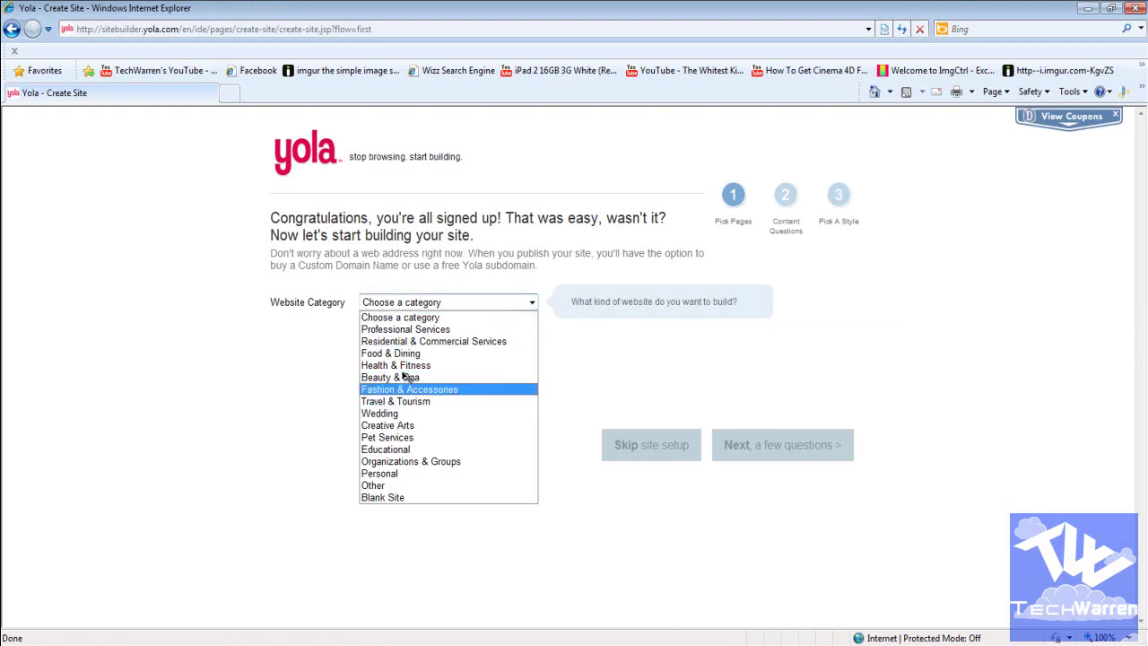
{"action": "key", "text": "Up"}
{"action": "key", "text": "Up"}
{"action": "key", "text": "Up"}
{"action": "key", "text": "Up"}
{"action": "key", "text": "Down"}
{"action": "key", "text": "Down"}
{"action": "key", "text": "Down"}
{"action": "key", "text": "Down"}
{"action": "key", "text": "Down"}
{"action": "key", "text": "Down"}
{"action": "key", "text": "Down"}
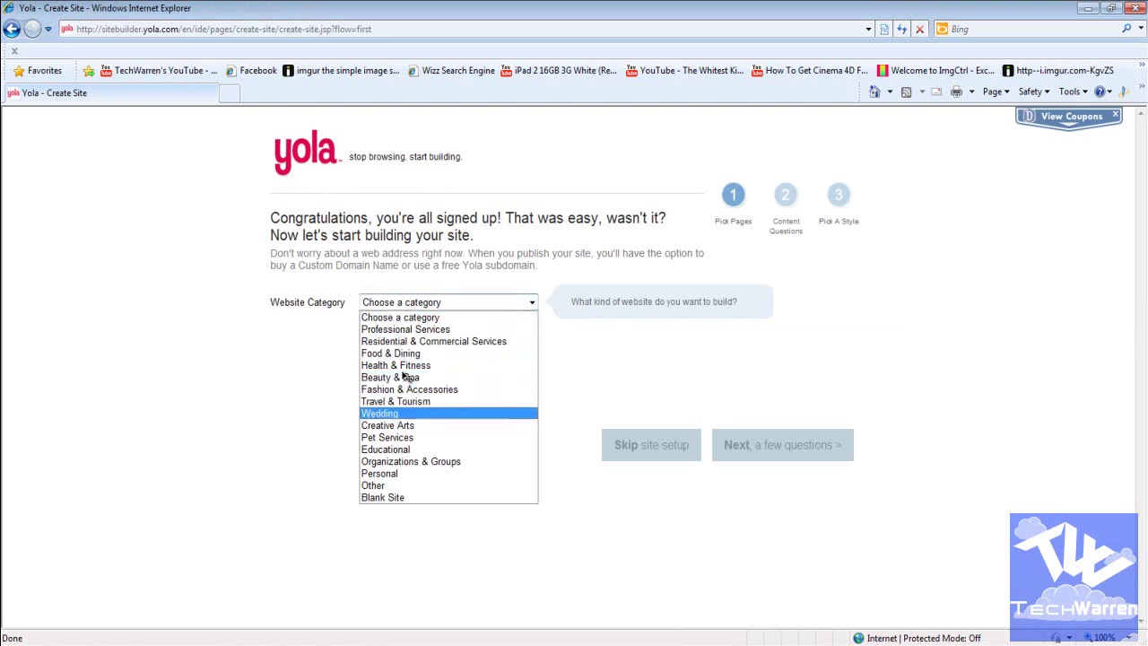
{"action": "key", "text": "Down"}
{"action": "key", "text": "Down"}
{"action": "key", "text": "Down"}
{"action": "key", "text": "Down"}
{"action": "key", "text": "Down"}
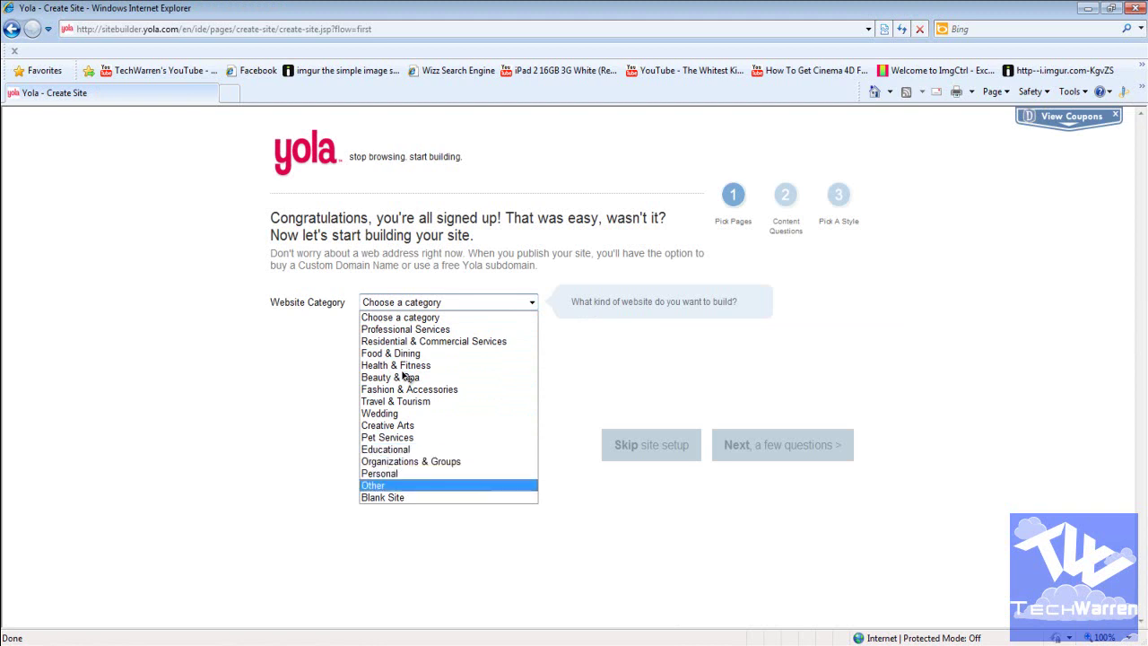
{"action": "key", "text": "Up"}
{"action": "key", "text": "Return"}
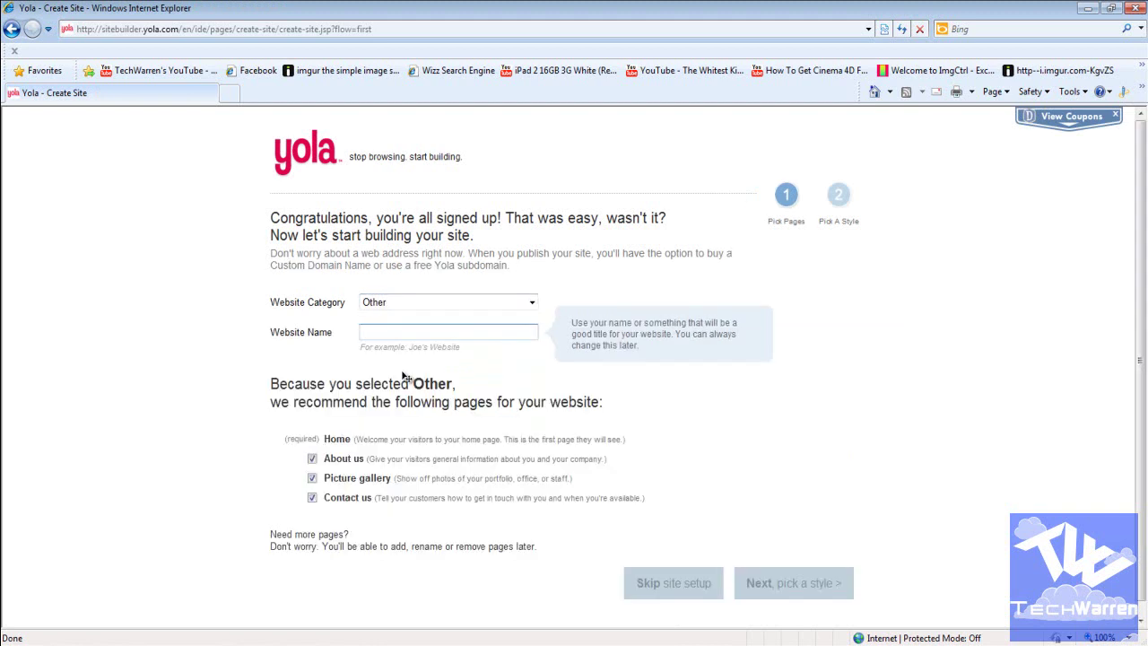
Step: Name the website TechWarren and continue to the next setup step
{"action": "type", "text": "Tech Warren"}
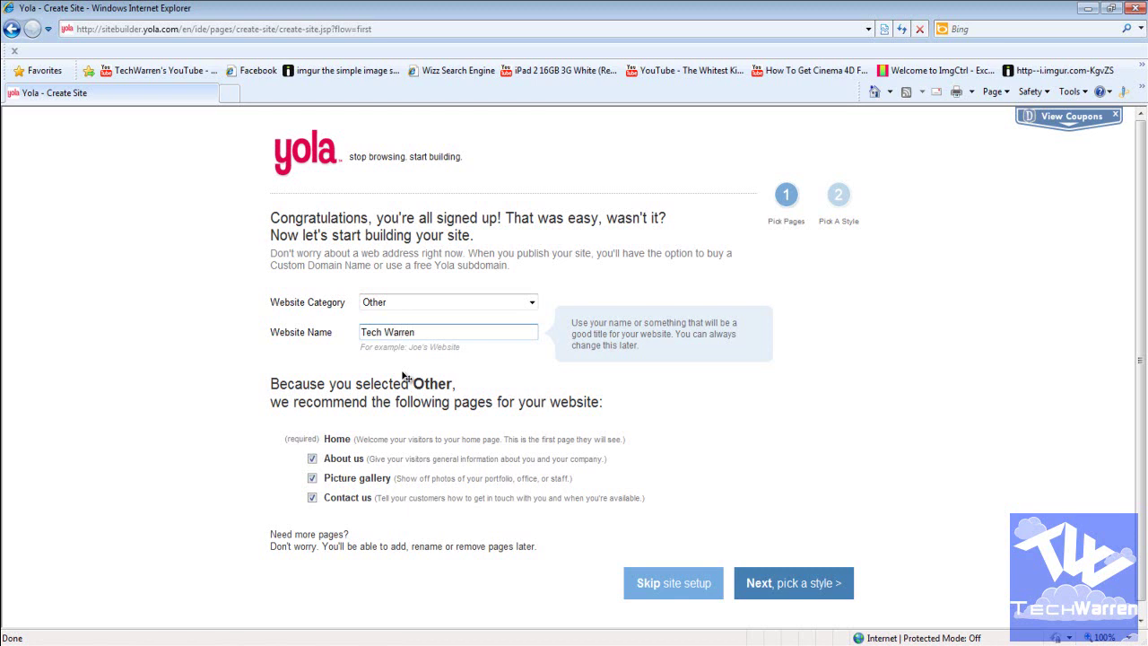
{"action": "key", "text": "BackSpace"}
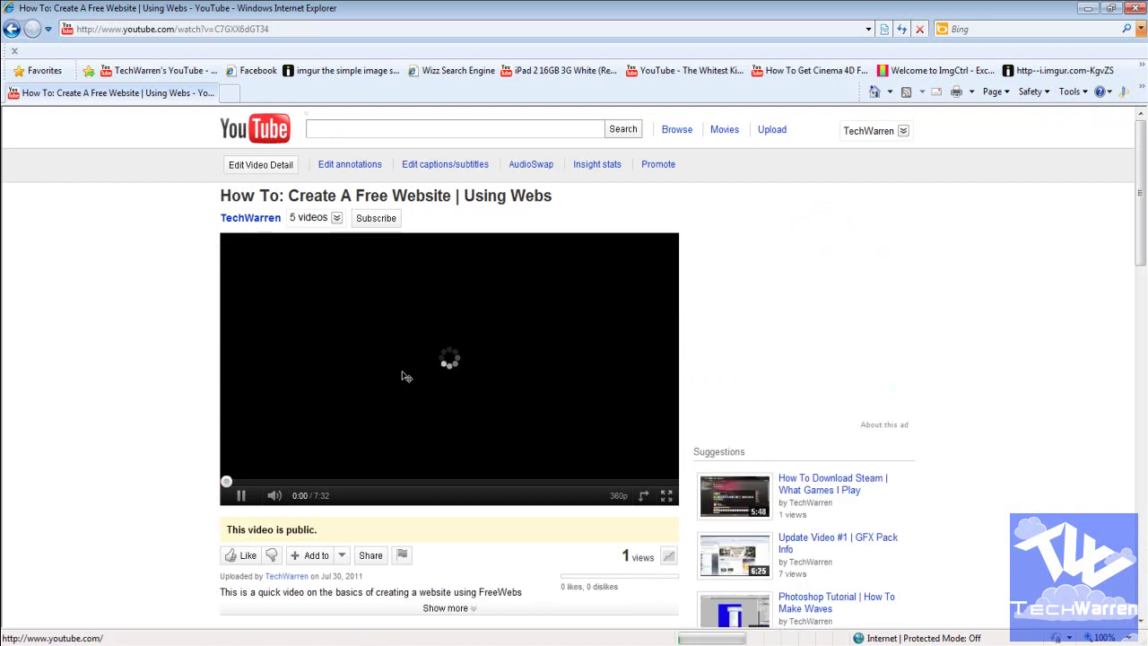
{"action": "key", "text": "BackSpace"}
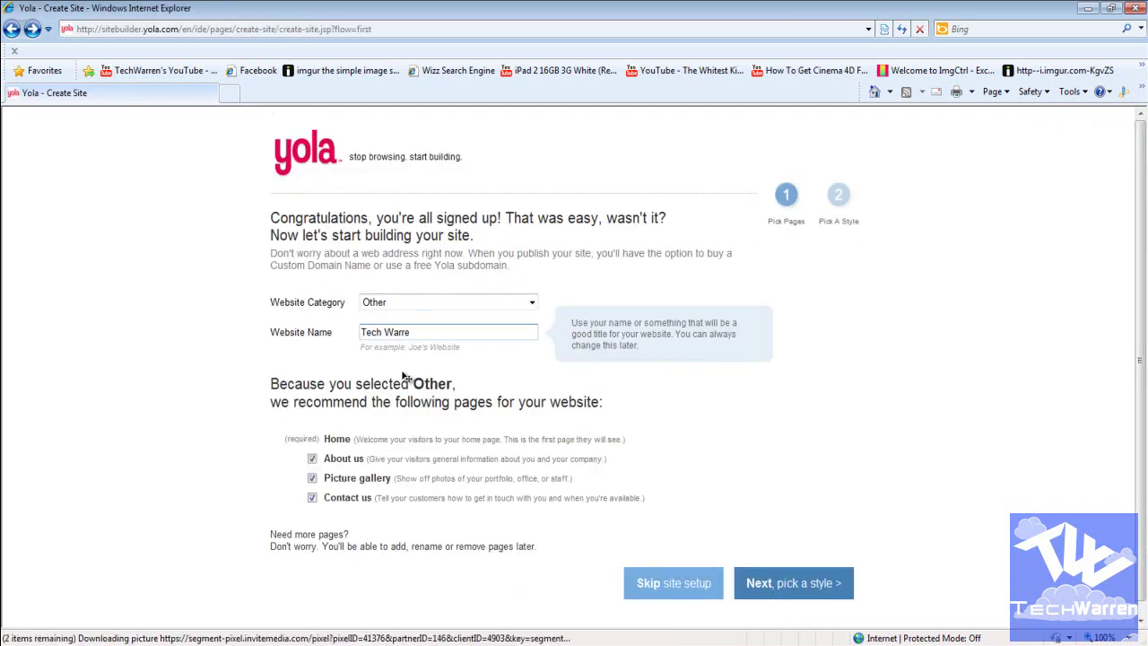
{"action": "key", "text": "ctrl+a"}
{"action": "type", "text": "Techwarren"}
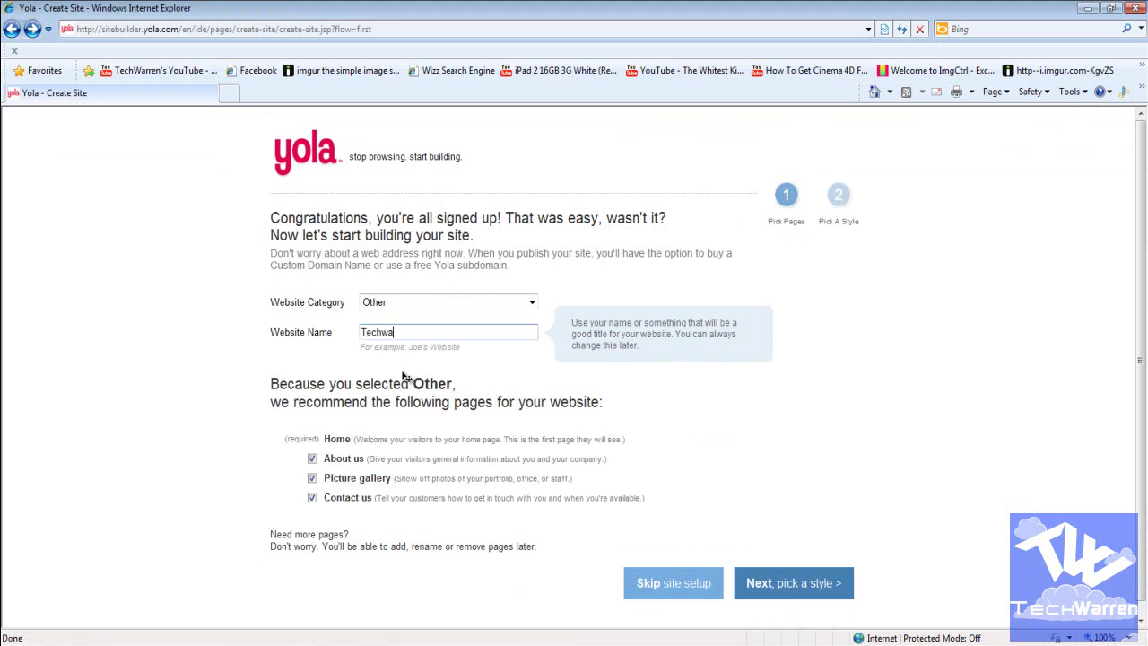
{"action": "key", "text": "BackSpace"}
{"action": "key", "text": "BackSpace"}
{"action": "key", "text": "BackSpace"}
{"action": "key", "text": "BackSpace"}
{"action": "key", "text": "BackSpace"}
{"action": "key", "text": "BackSpace"}
{"action": "type", "text": "Warren"}
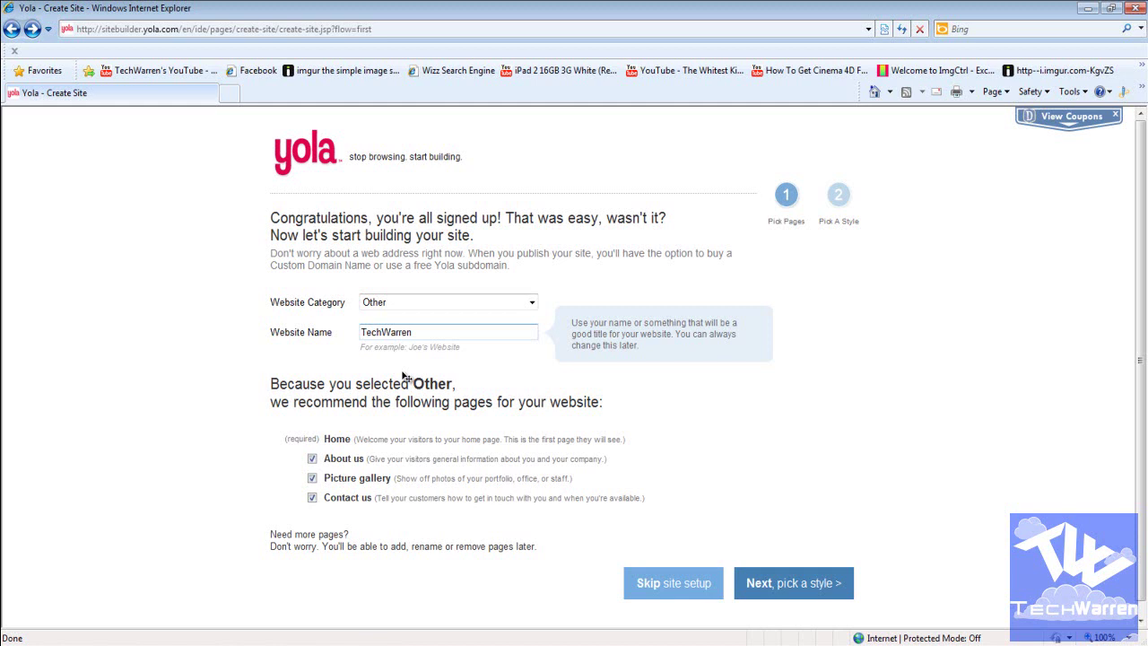
{"action": "key", "text": "Return"}
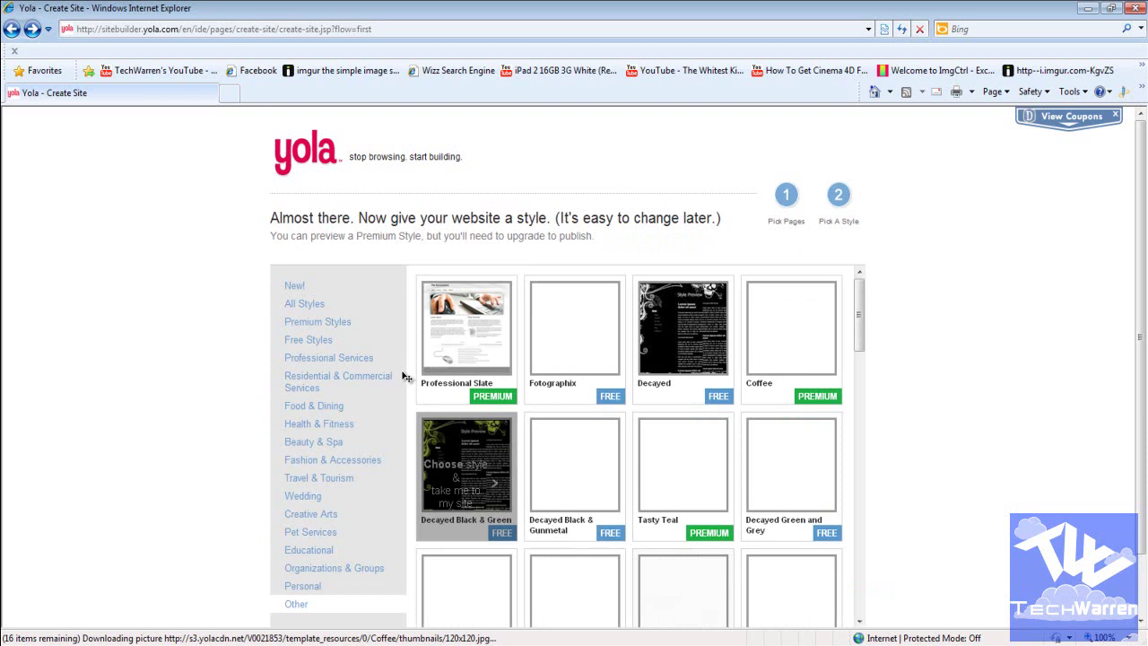
Step: Filter the gallery to free styles and pick the CleanSlate Black template
{"action": "scroll", "coordinate": [404, 376], "scroll_direction": "down", "scroll_amount": 1}
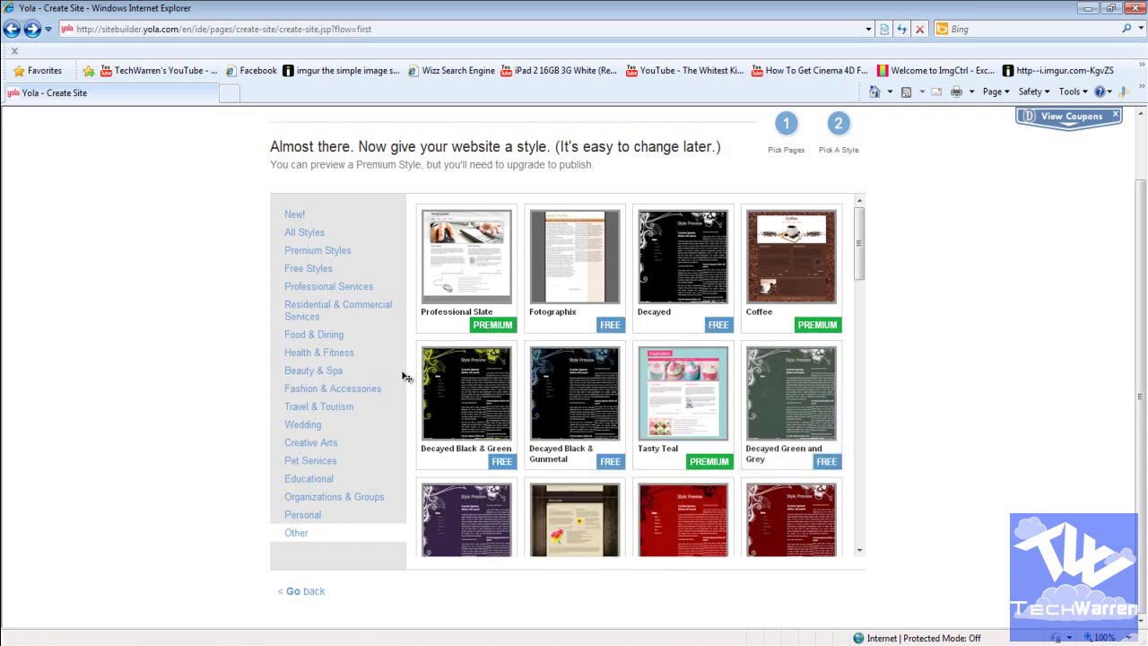
{"action": "scroll", "coordinate": [407, 376], "scroll_direction": "down", "scroll_amount": 1}
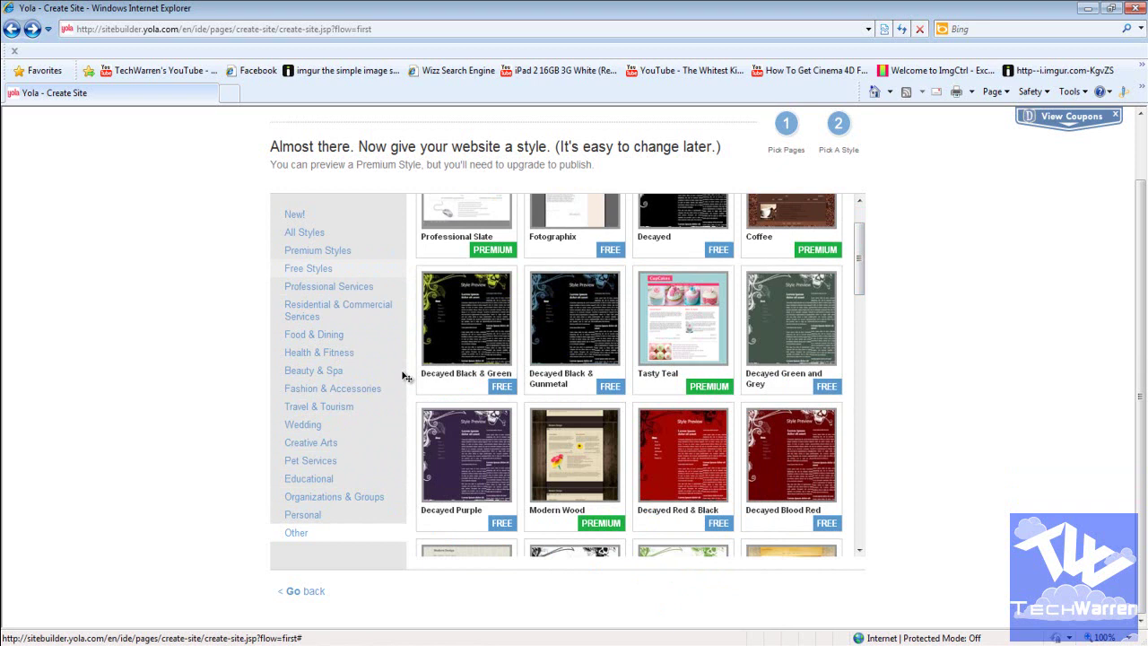
{"action": "left_click", "coordinate": [308, 268]}
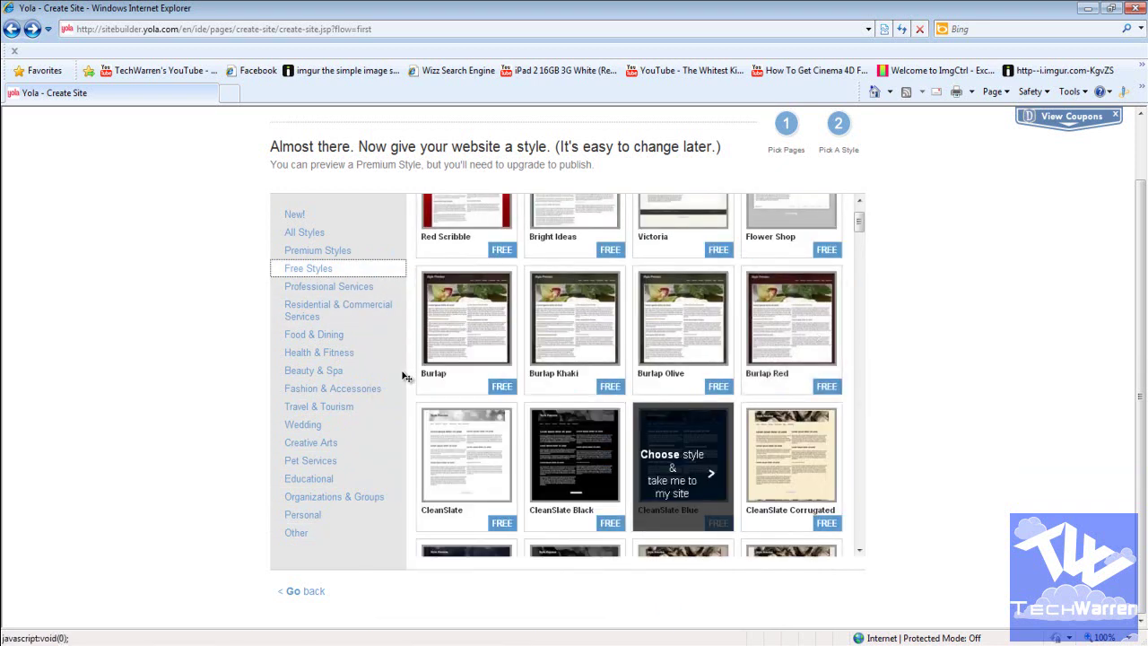
{"action": "left_click", "coordinate": [672, 473]}
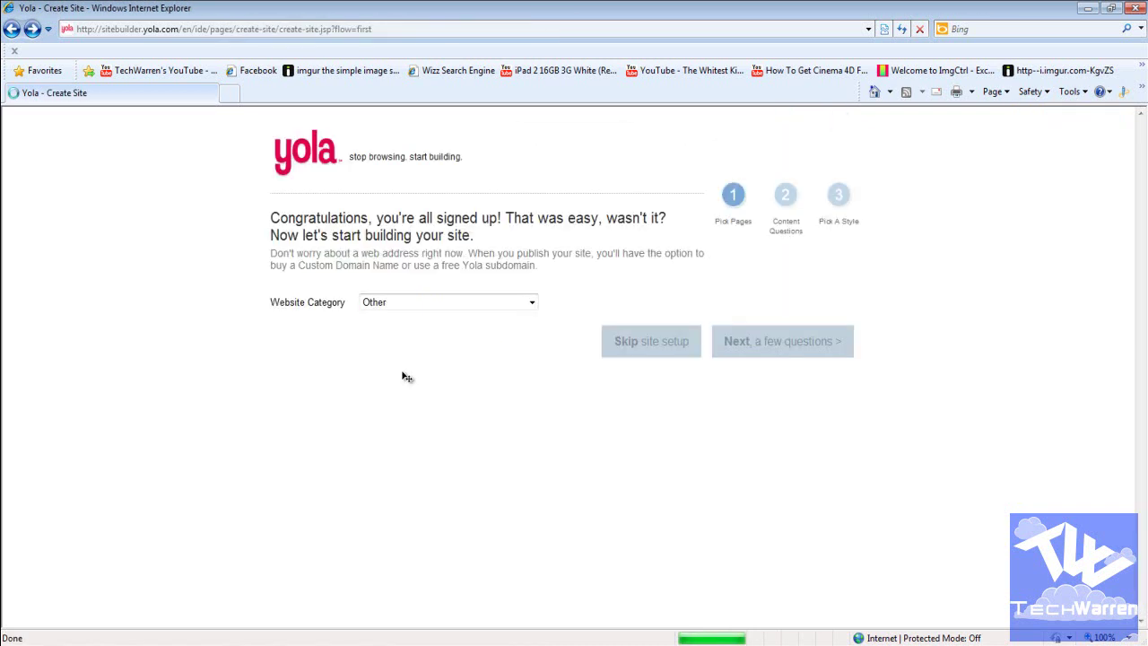
Step: Return to the create-site form, resubmit it, and browse the style grid for a dark template
{"action": "key", "text": "Return"}
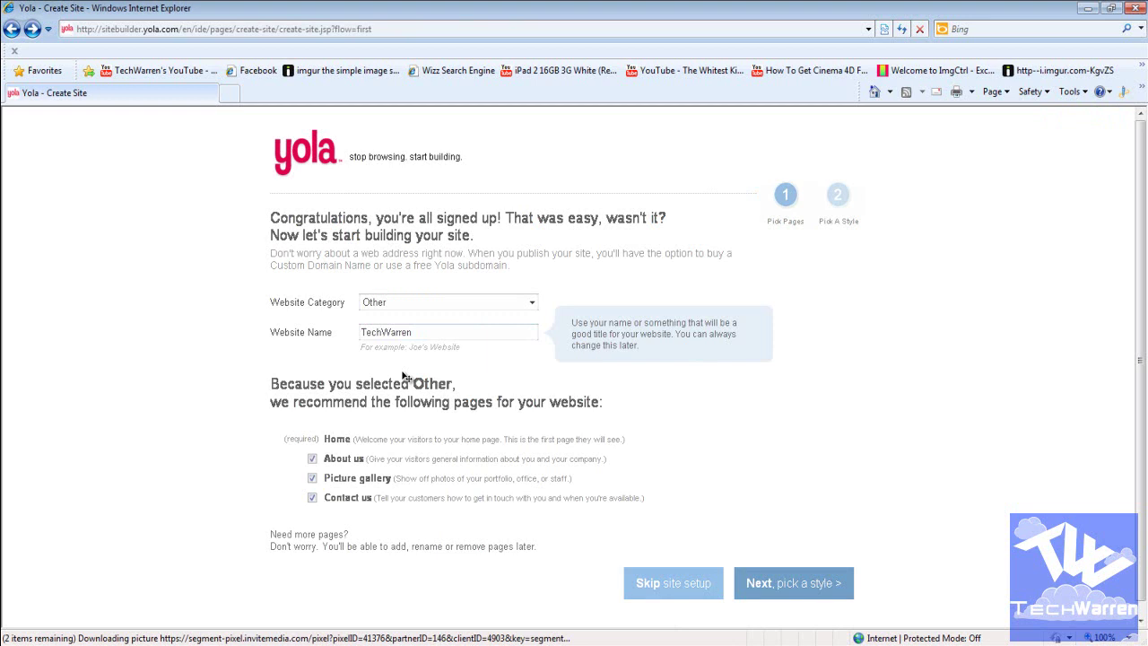
{"action": "key", "text": "alt+Home"}
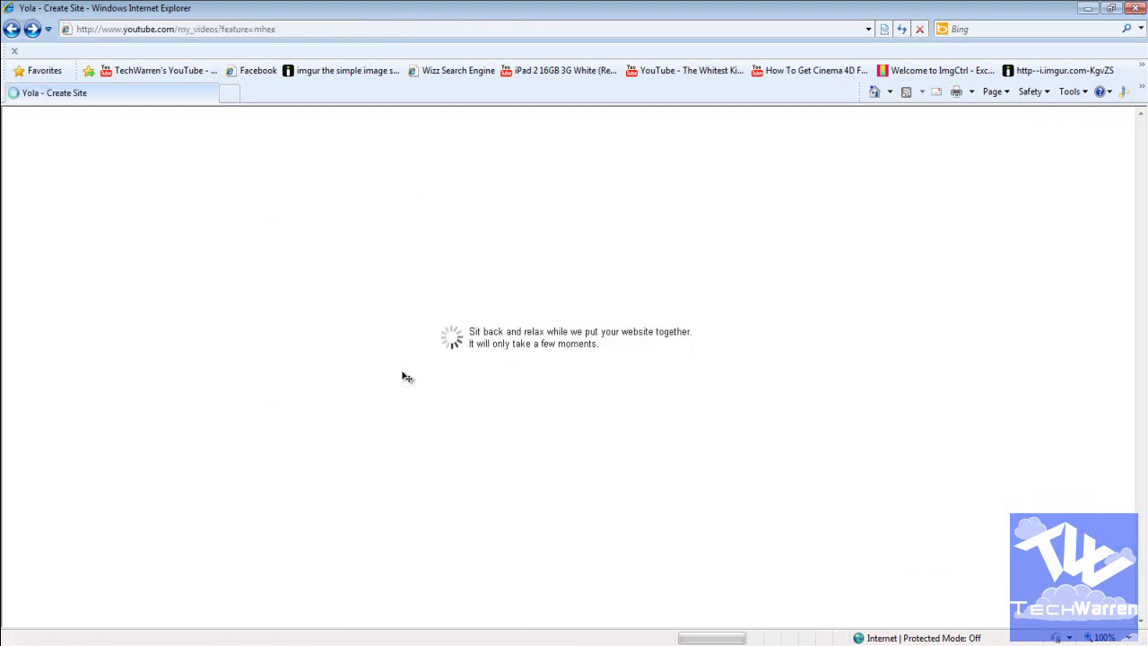
{"action": "key", "text": "alt+Left"}
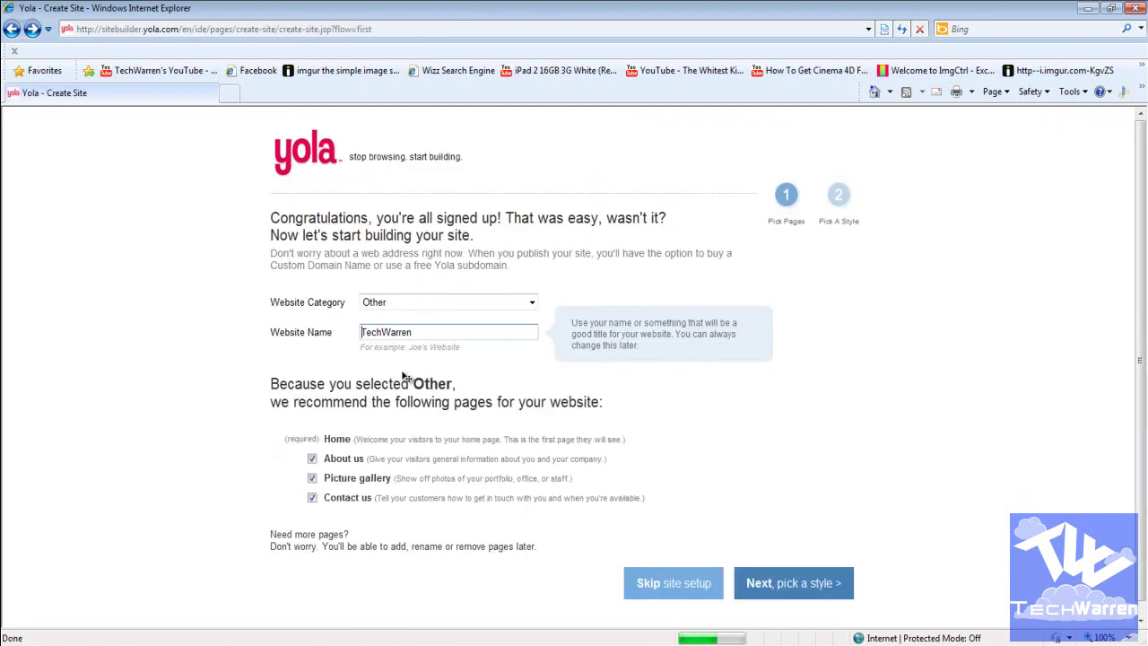
{"action": "key", "text": "Return"}
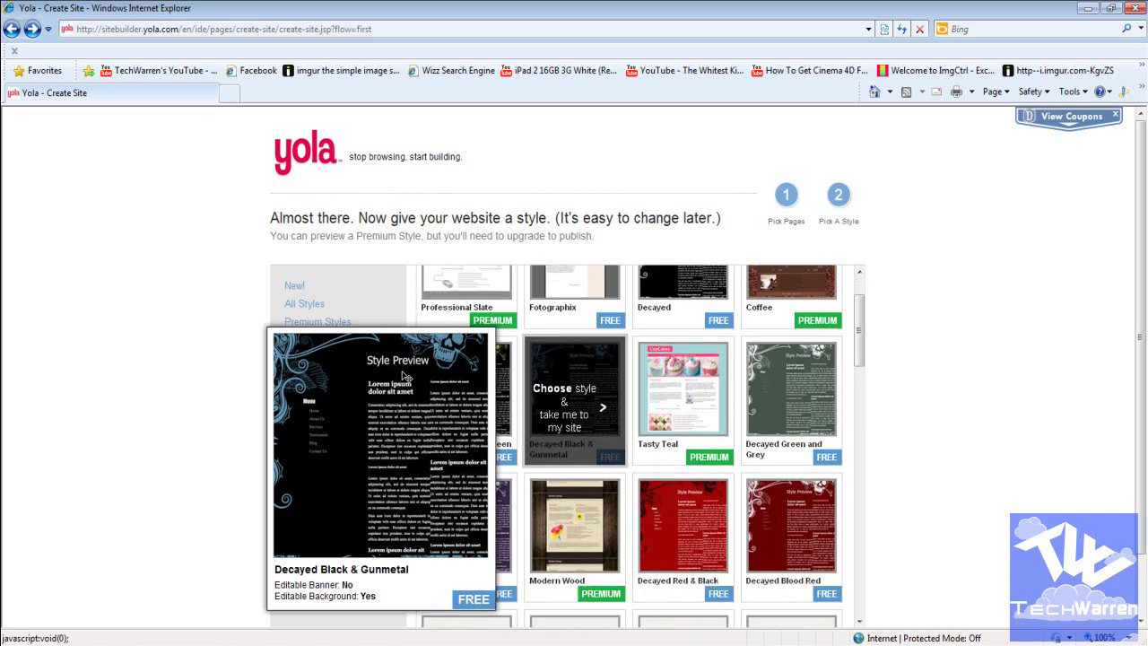
{"action": "scroll", "coordinate": [404, 375], "scroll_direction": "down", "scroll_amount": 3}
{"action": "scroll", "coordinate": [406, 377], "scroll_direction": "down", "scroll_amount": 5}
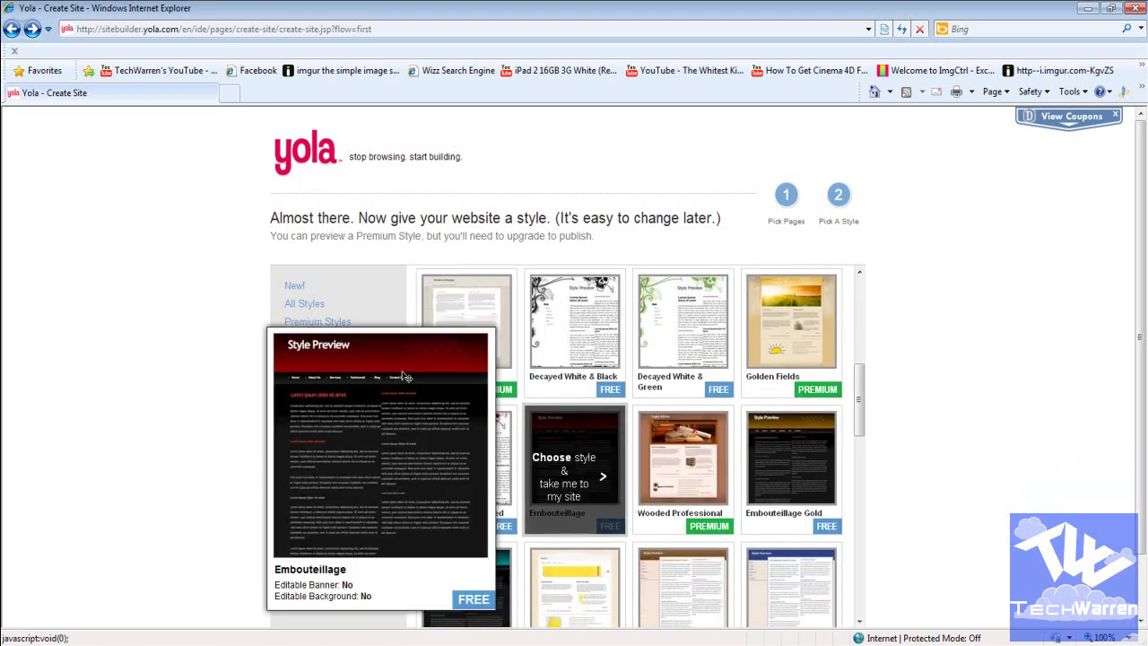
{"action": "scroll", "coordinate": [406, 377], "scroll_direction": "down", "scroll_amount": 3}
{"action": "scroll", "coordinate": [406, 377], "scroll_direction": "down", "scroll_amount": 5}
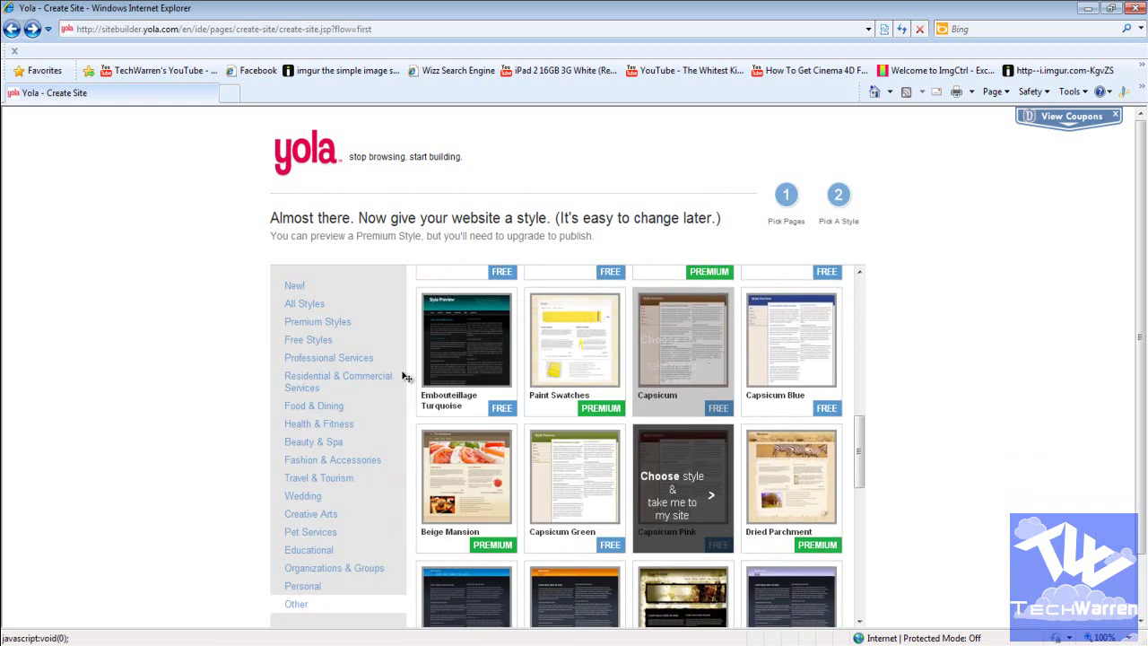
{"action": "scroll", "coordinate": [406, 377], "scroll_direction": "down", "scroll_amount": 3}
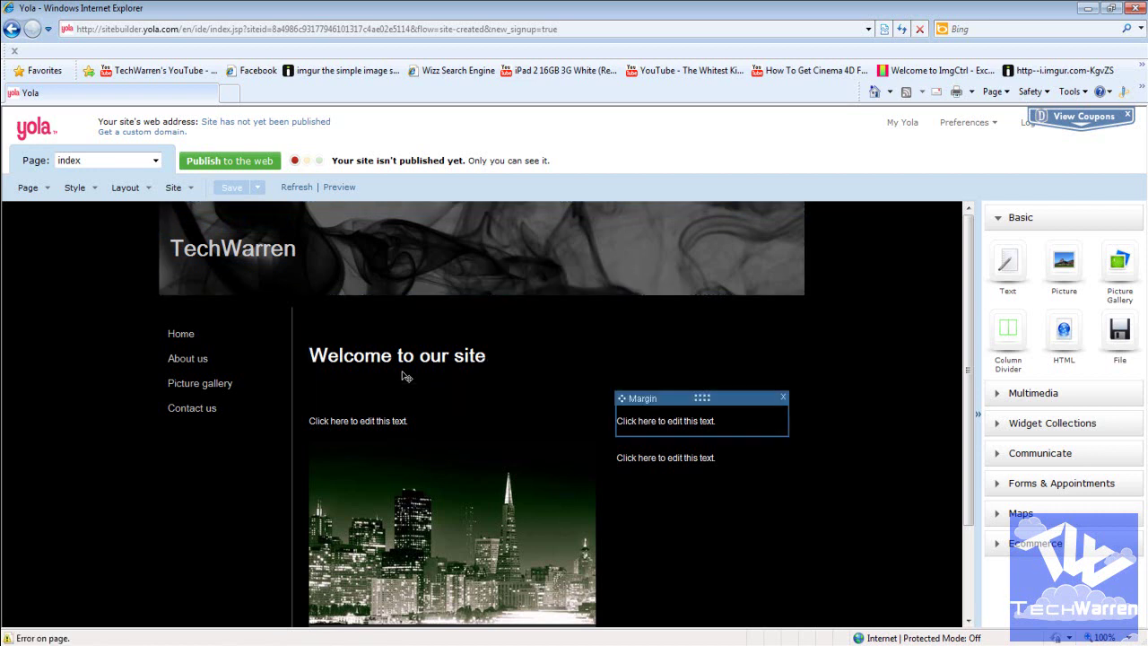
Step: Add a text block to the page containing Hello and Hi
{"action": "left_click_drag", "start_coordinate": [691, 469], "coordinate": [702, 444]}
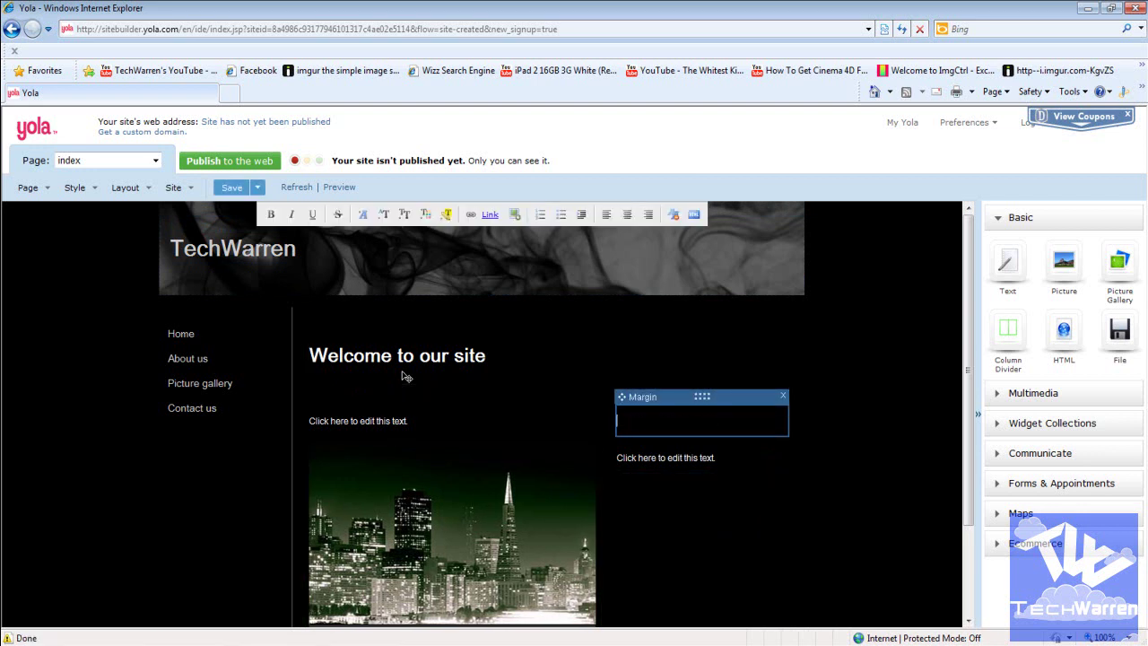
{"action": "type", "text": "Hello"}
{"action": "key", "text": "Return"}
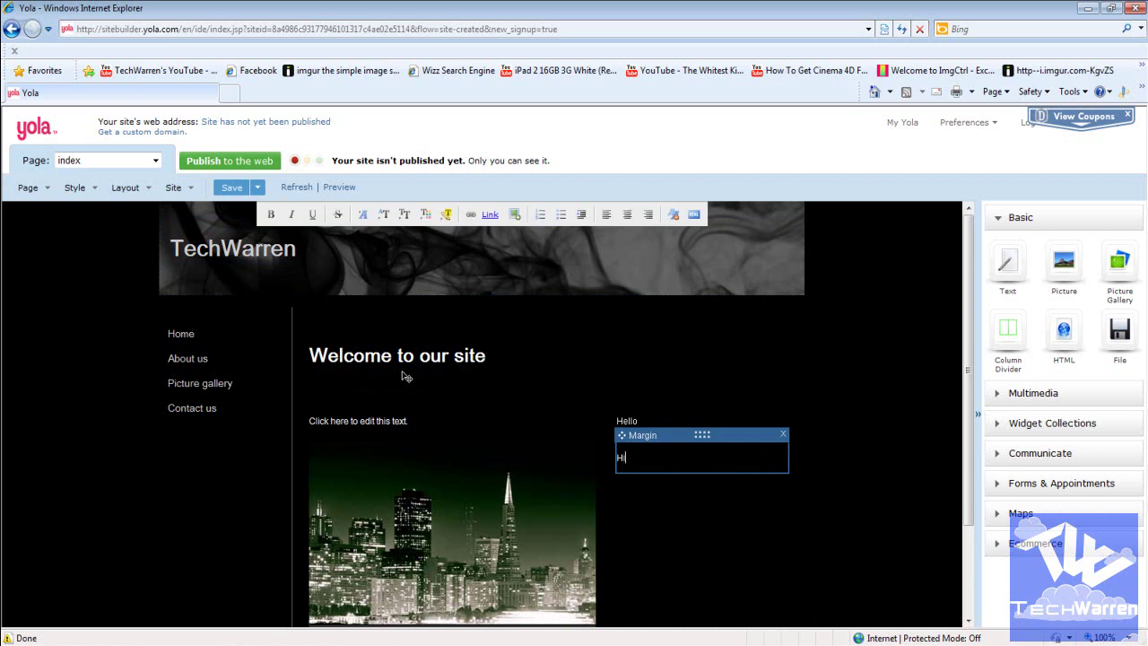
{"action": "left_click", "coordinate": [405, 377]}
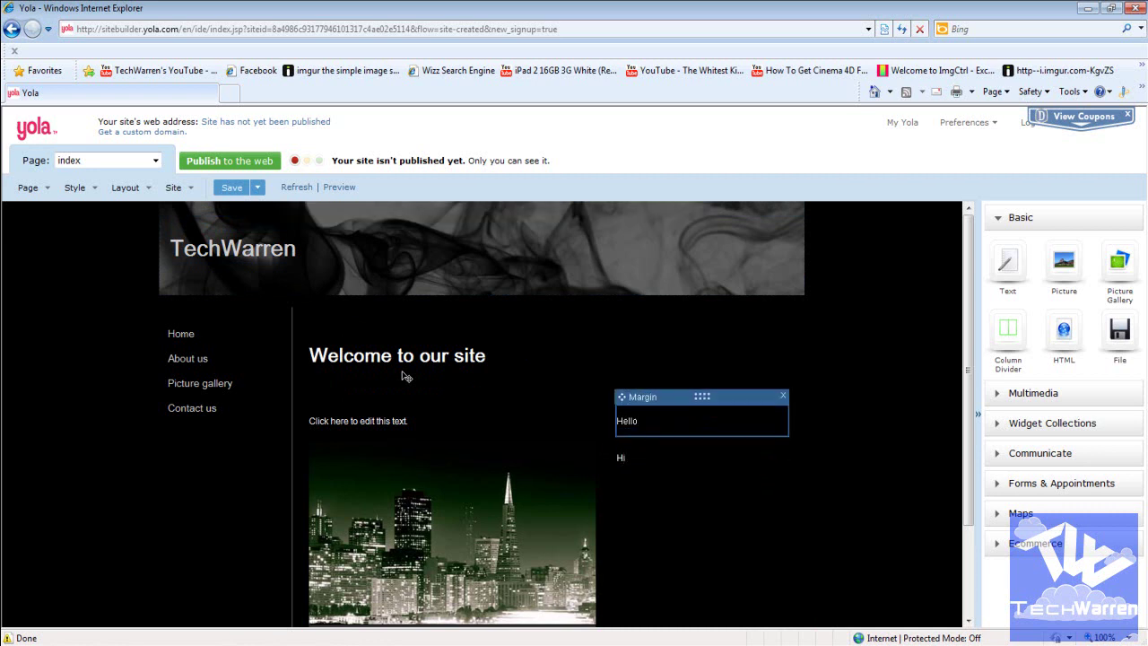
Step: Move Hello and the city photo to the right column, Hi and the welcome heading left
{"action": "left_click_drag", "start_coordinate": [702, 395], "coordinate": [679, 457]}
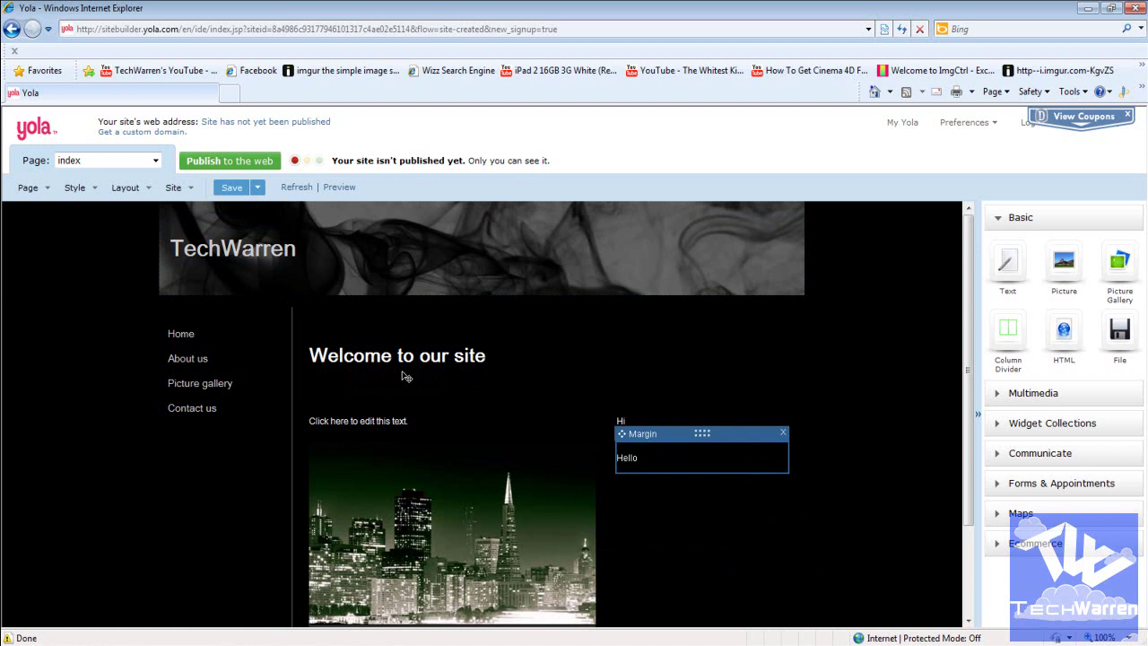
{"action": "scroll", "coordinate": [405, 377], "scroll_direction": "down", "scroll_amount": 3}
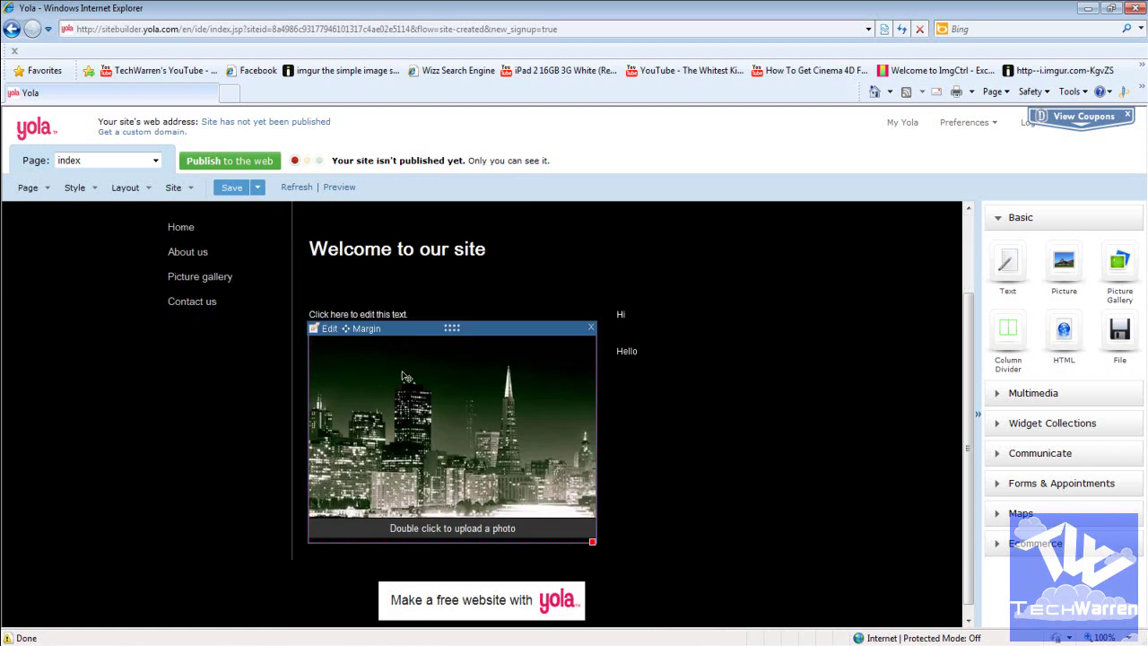
{"action": "left_click_drag", "start_coordinate": [404, 377], "coordinate": [710, 461]}
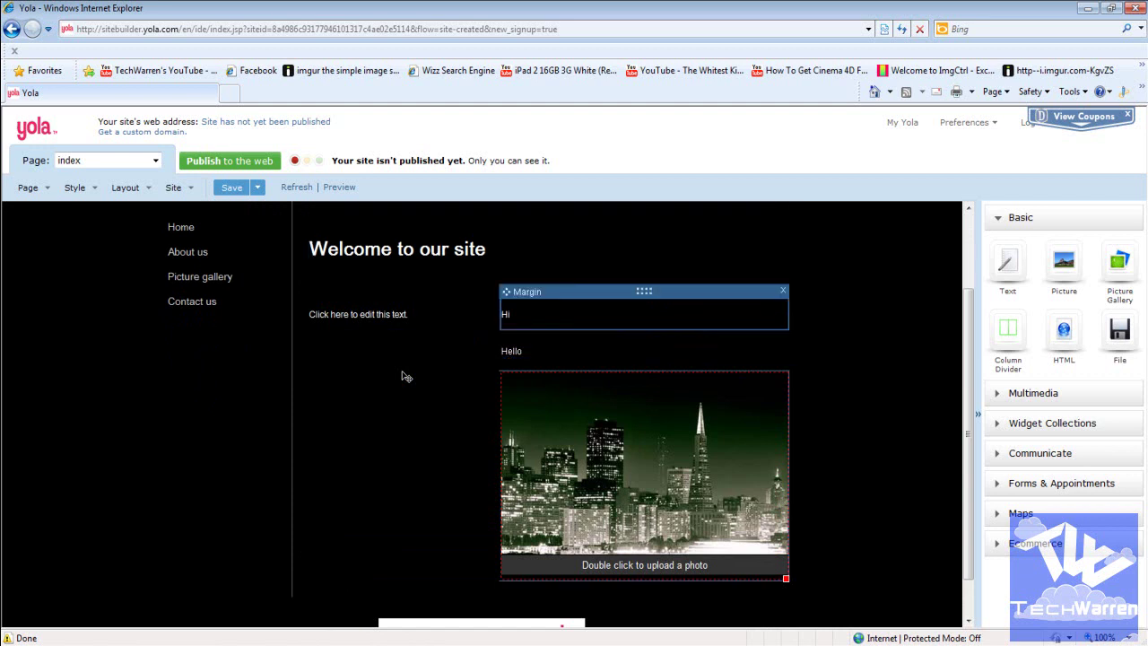
{"action": "left_click_drag", "start_coordinate": [644, 291], "coordinate": [359, 364]}
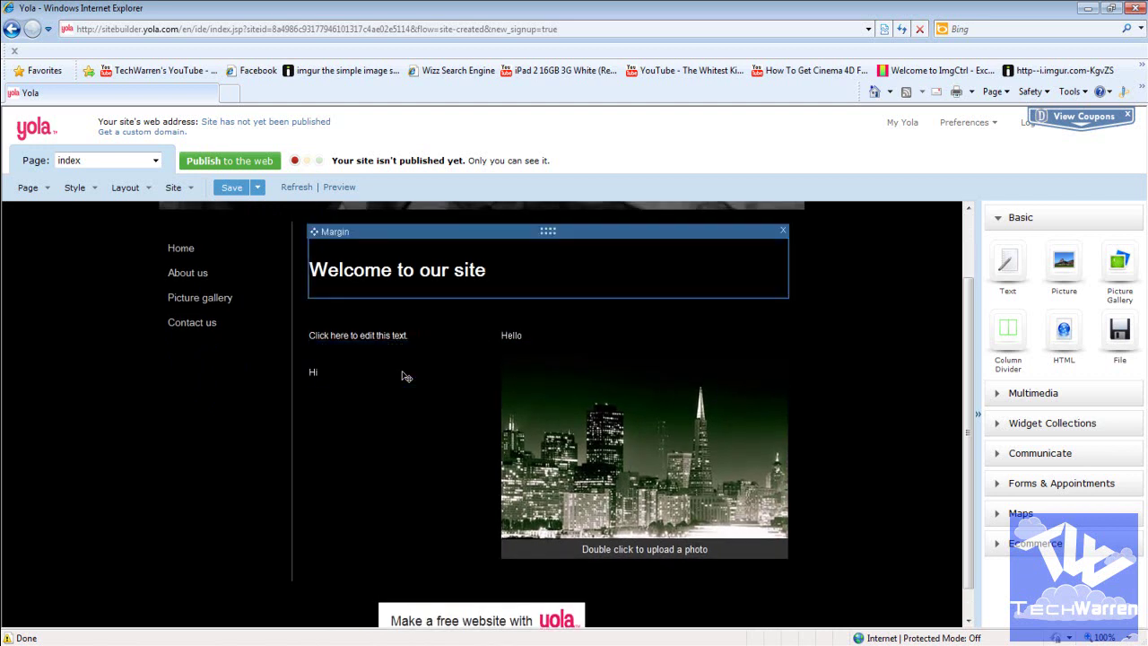
{"action": "left_click_drag", "start_coordinate": [549, 230], "coordinate": [311, 490]}
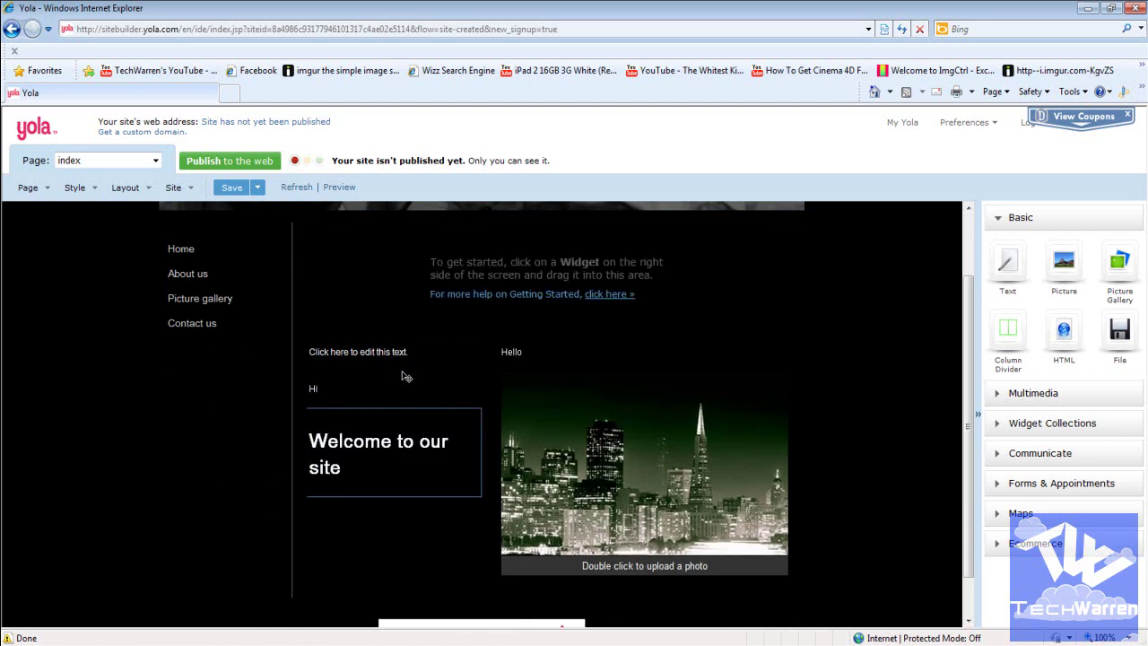
{"action": "scroll", "coordinate": [405, 376], "scroll_direction": "up", "scroll_amount": 2}
{"action": "scroll", "coordinate": [405, 376], "scroll_direction": "down", "scroll_amount": 3}
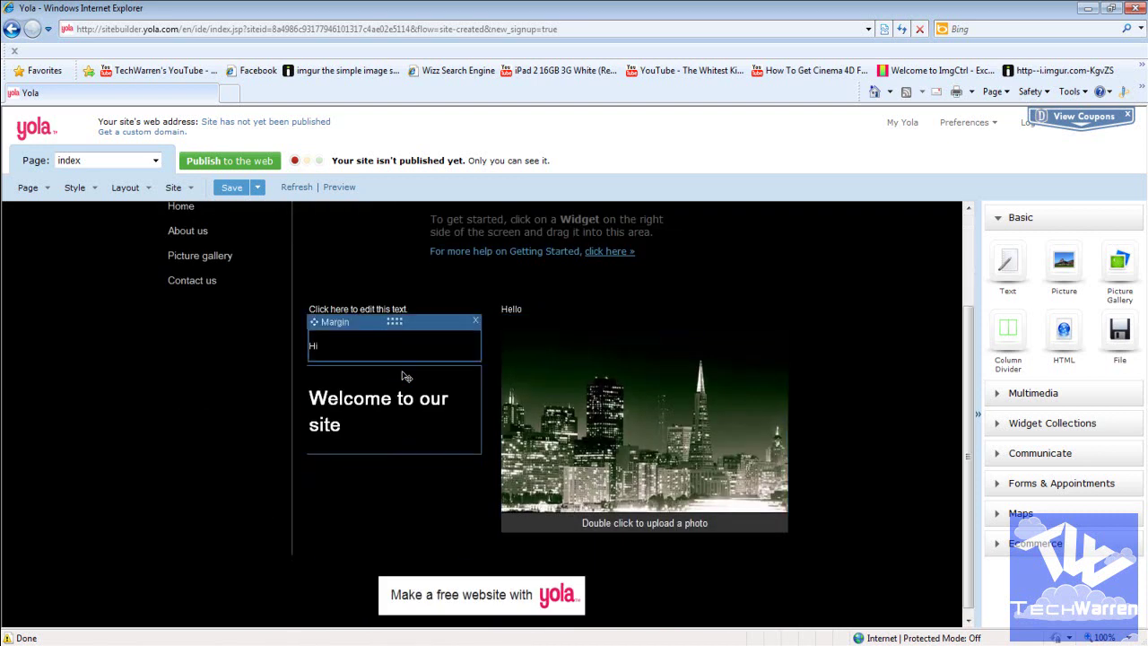
{"action": "scroll", "coordinate": [405, 375], "scroll_direction": "up", "scroll_amount": 3}
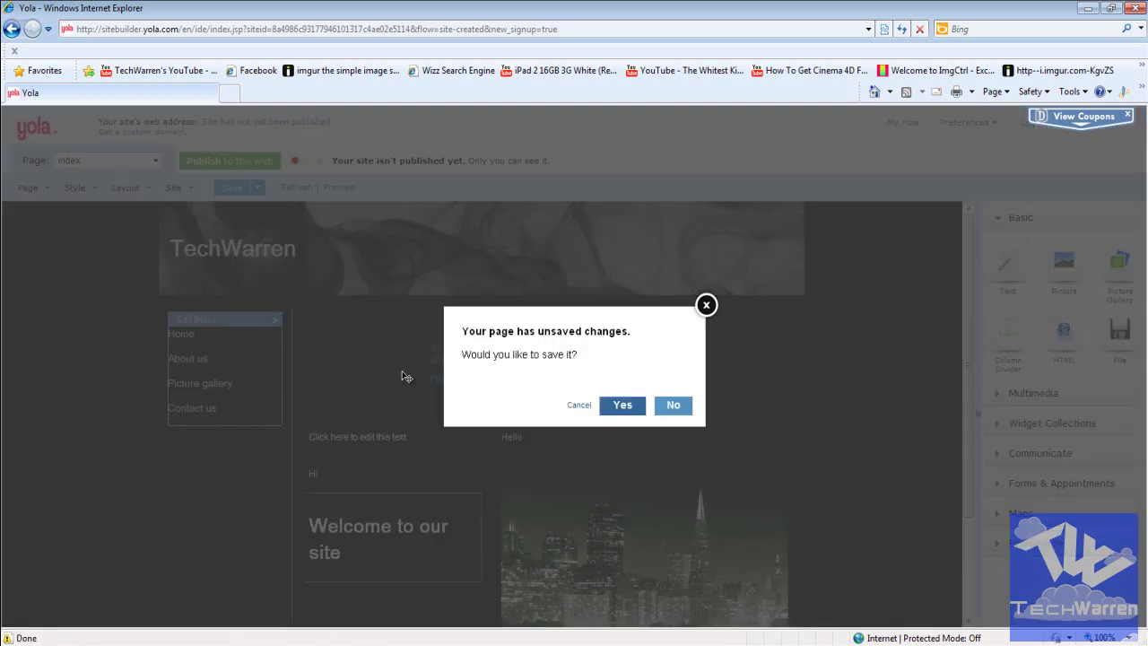
Step: Save the index page, then change the About us page's menu label to Hello
{"action": "key", "text": "Return"}
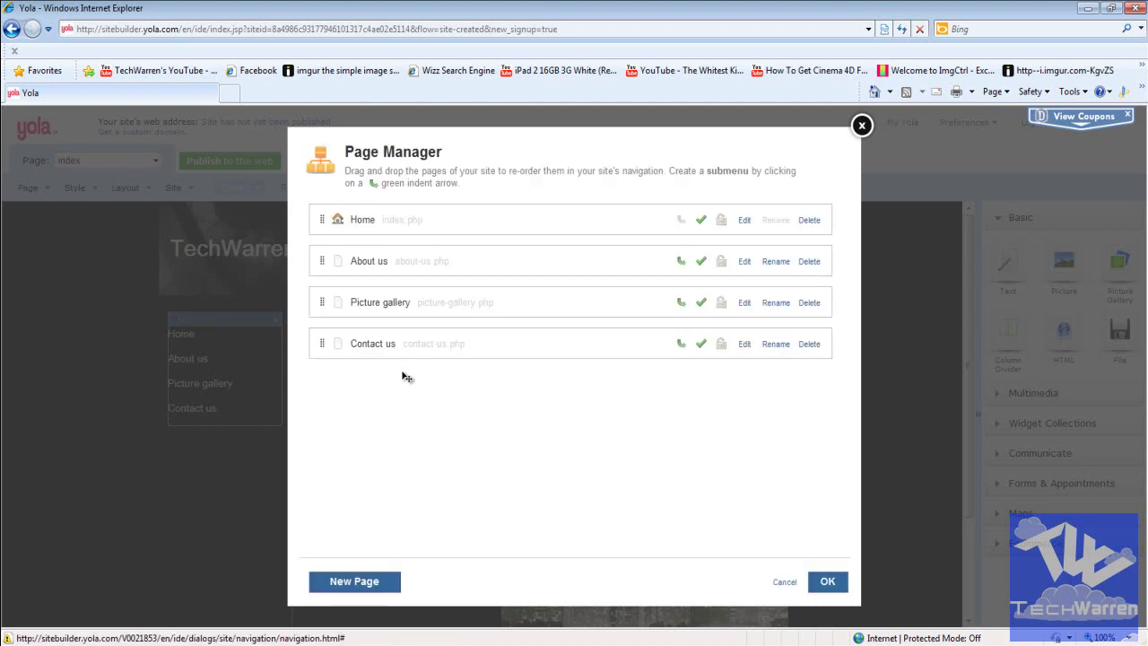
{"action": "left_click", "coordinate": [745, 261]}
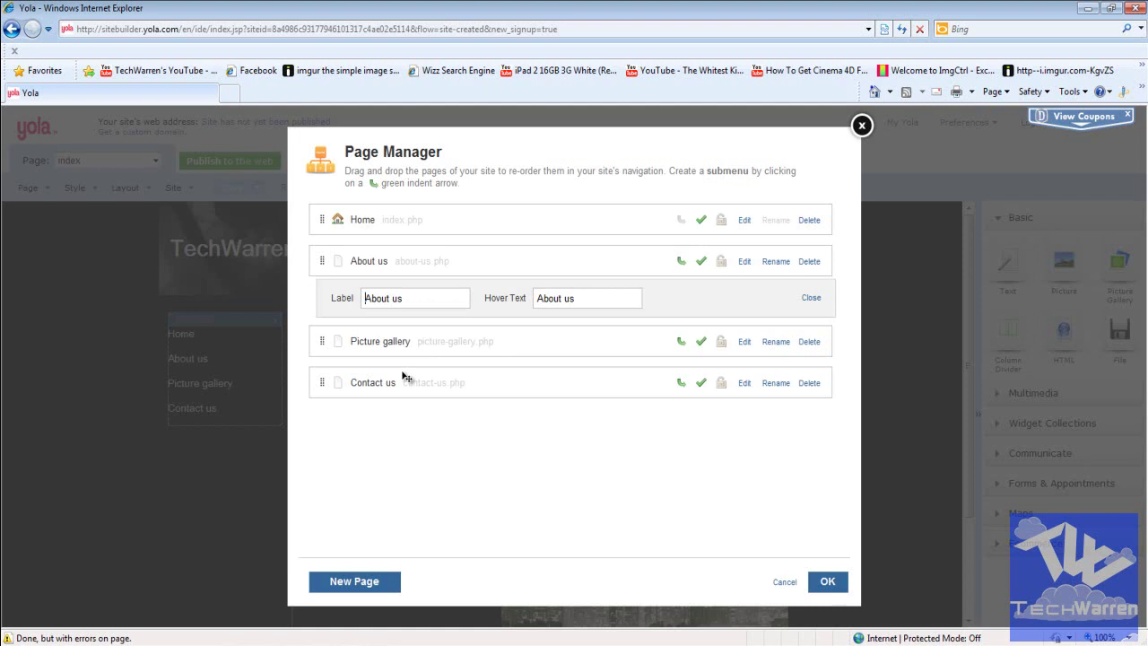
{"action": "key", "text": "ctrl+a"}
{"action": "type", "text": "Hello"}
{"action": "key", "text": "Tab"}
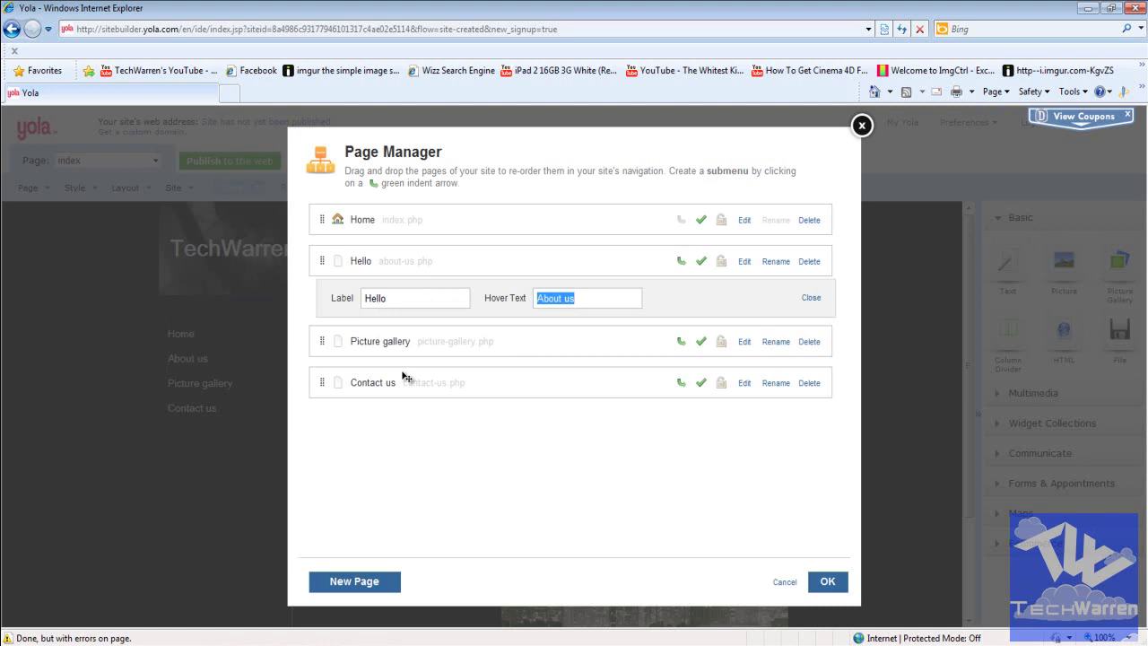
{"action": "key", "text": "Return"}
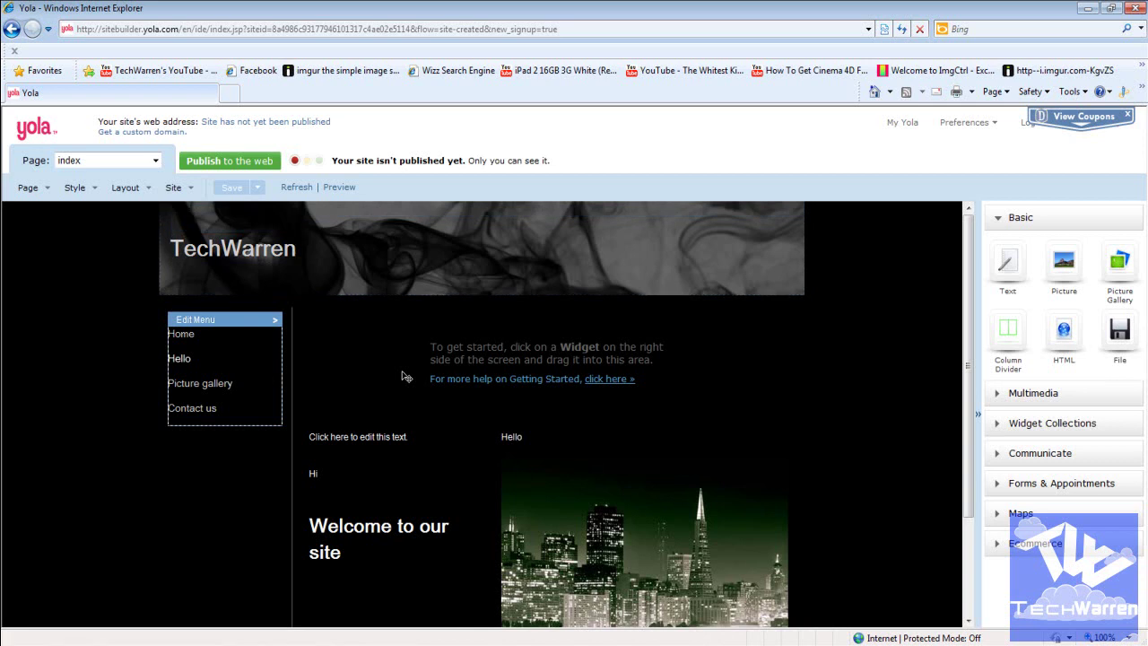
Step: Drop a Picture widget and then an HTML widget into the top content area, cancelling each
{"action": "left_click_drag", "start_coordinate": [1064, 260], "coordinate": [758, 377]}
{"action": "left_click_drag", "start_coordinate": [402, 375], "coordinate": [404, 376]}
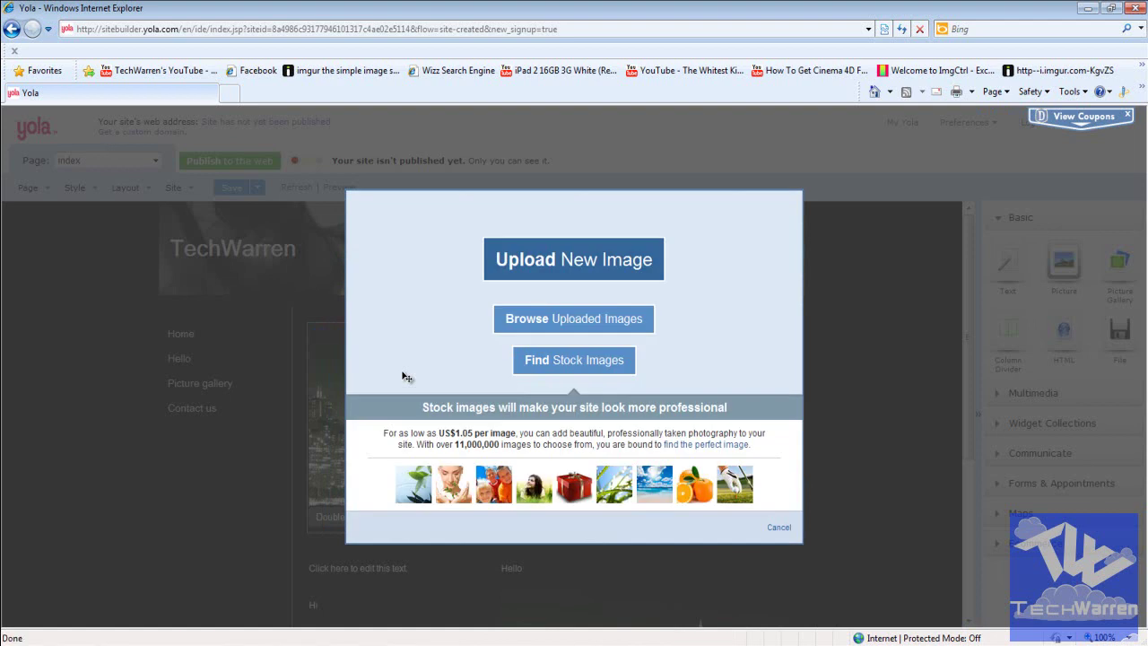
{"action": "key", "text": "Escape"}
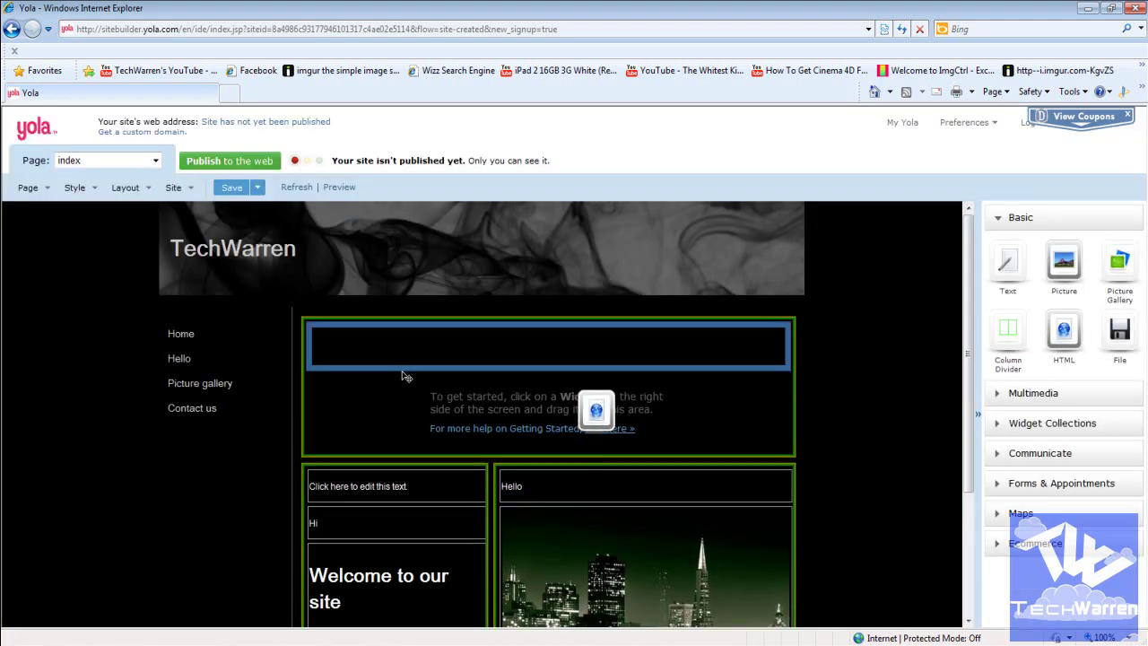
{"action": "left_click_drag", "start_coordinate": [405, 377], "coordinate": [405, 377]}
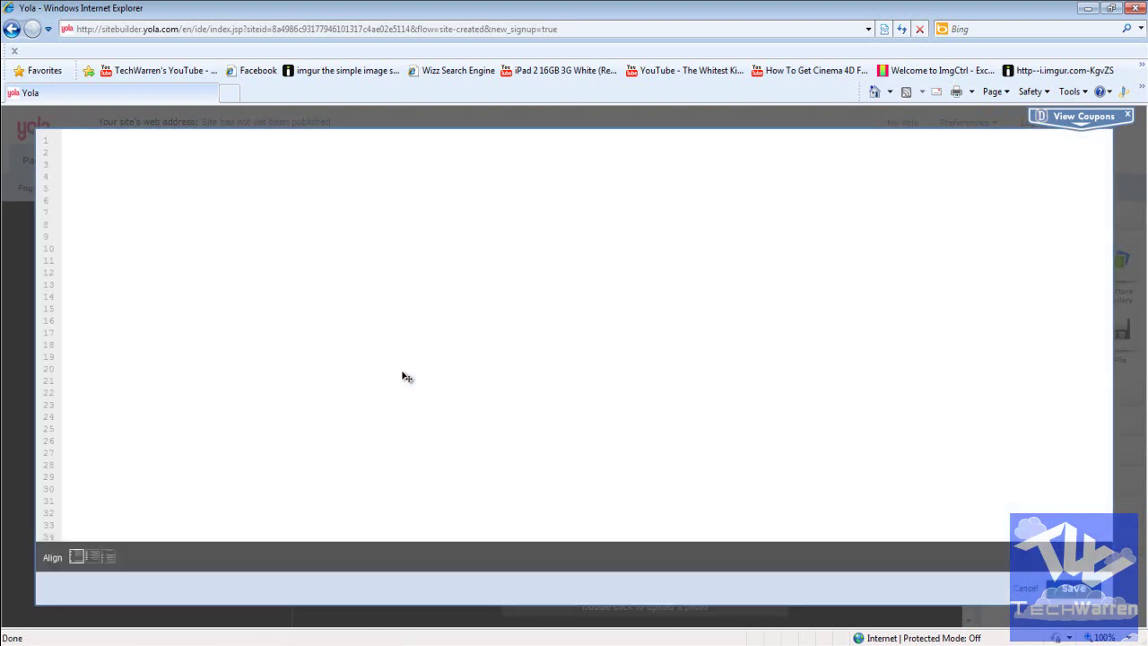
{"action": "key", "text": "Escape"}
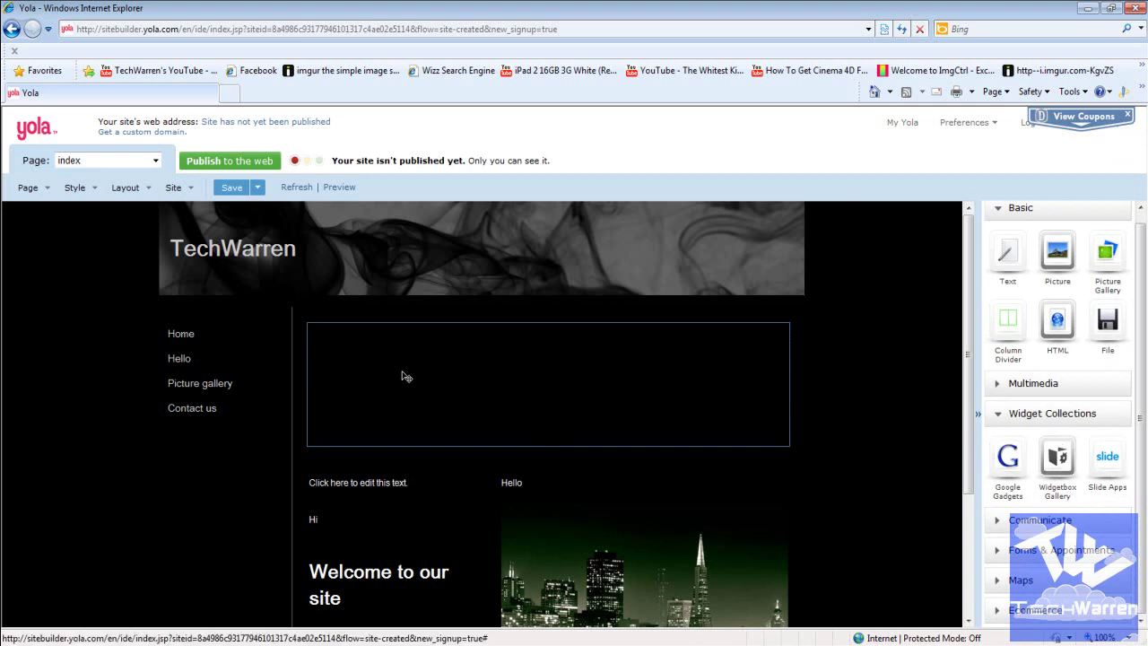
Step: Drop a Slide app into the top content area and cancel its widget code window
{"action": "left_click_drag", "start_coordinate": [1107, 457], "coordinate": [462, 402]}
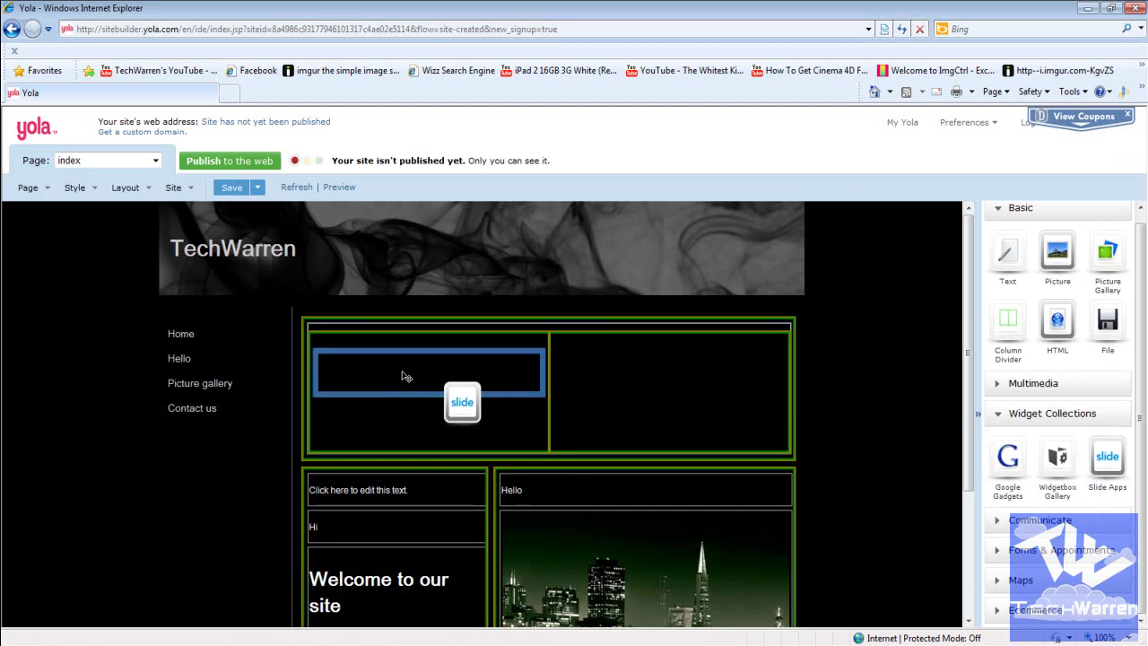
{"action": "left_click_drag", "start_coordinate": [406, 376], "coordinate": [404, 377]}
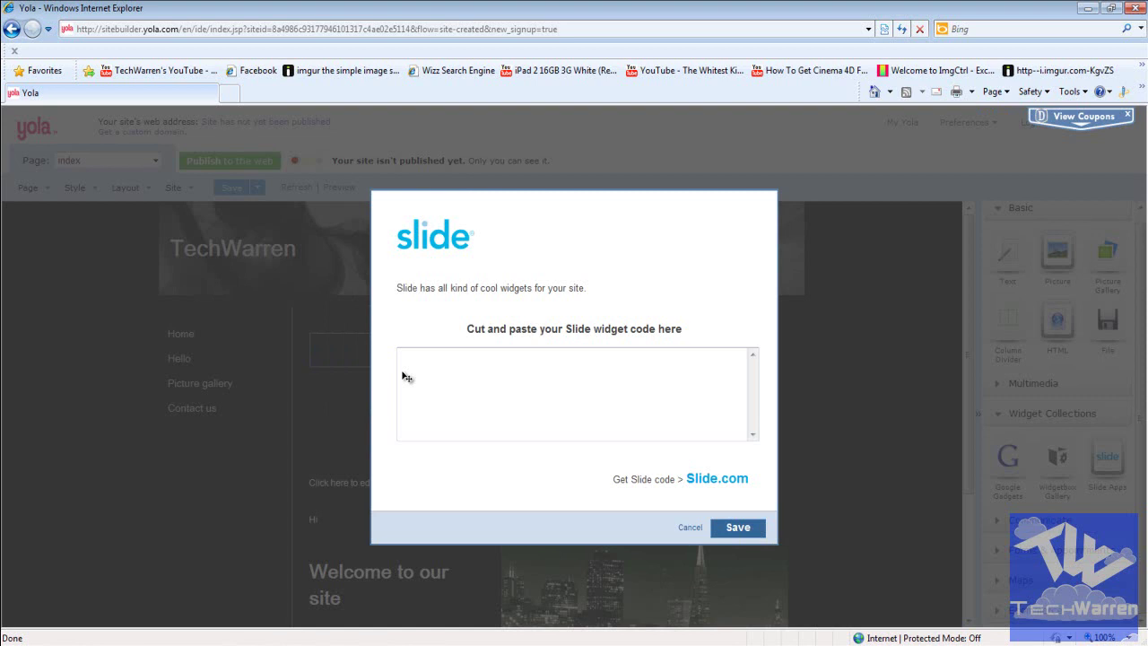
{"action": "key", "text": "Tab"}
{"action": "key", "text": "Return"}
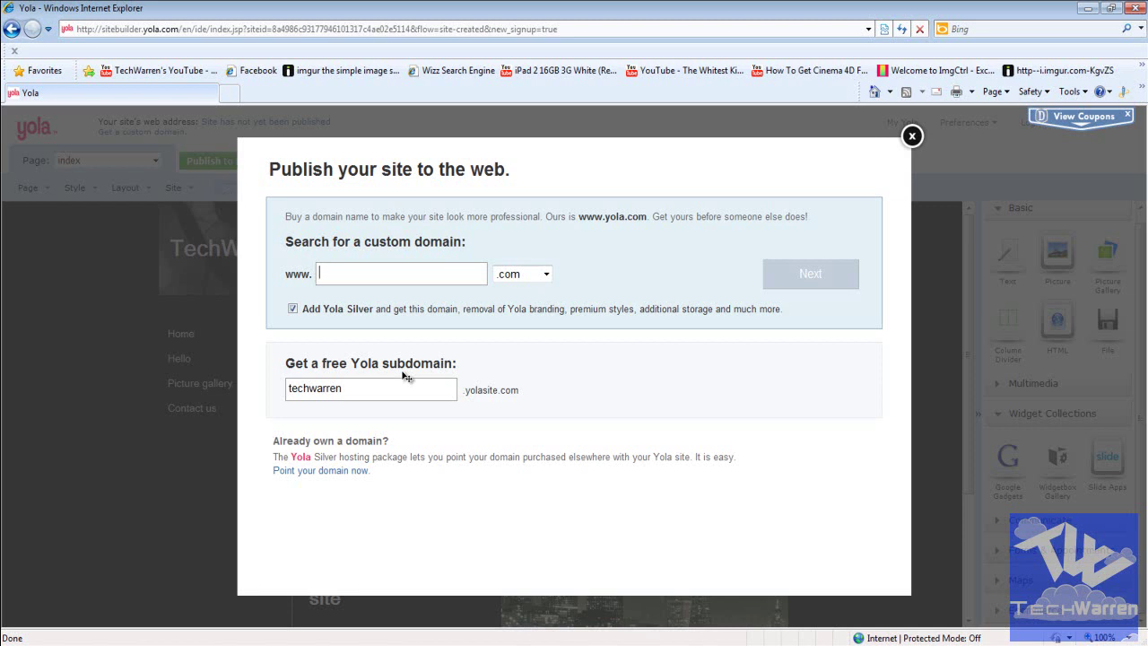
Step: Check the free techwarren subdomain is available, then browse to techwarren.yolasite.com
{"action": "left_click", "coordinate": [405, 377]}
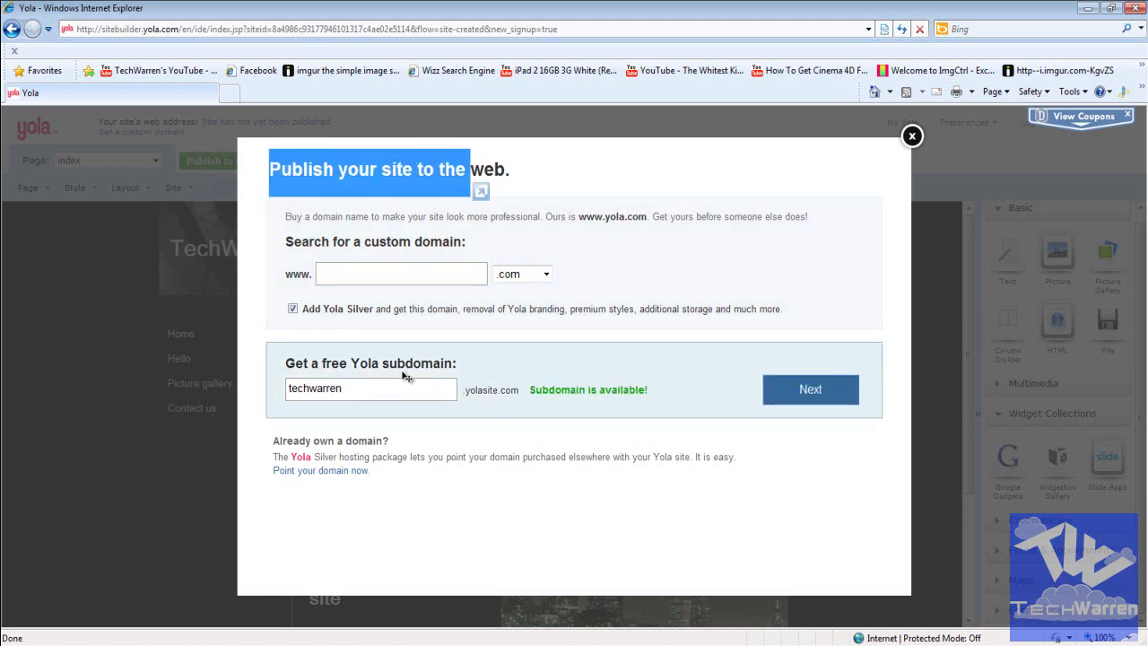
{"action": "key", "text": "Escape"}
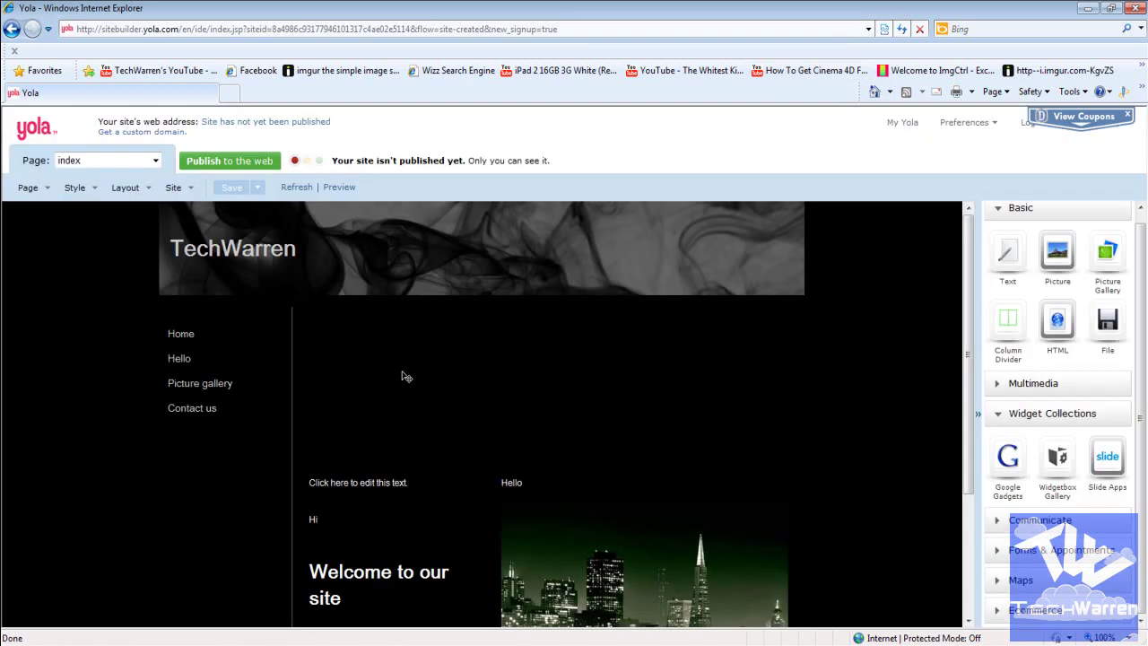
{"action": "key", "text": "alt+d"}
{"action": "type", "text": "techwarren.o"}
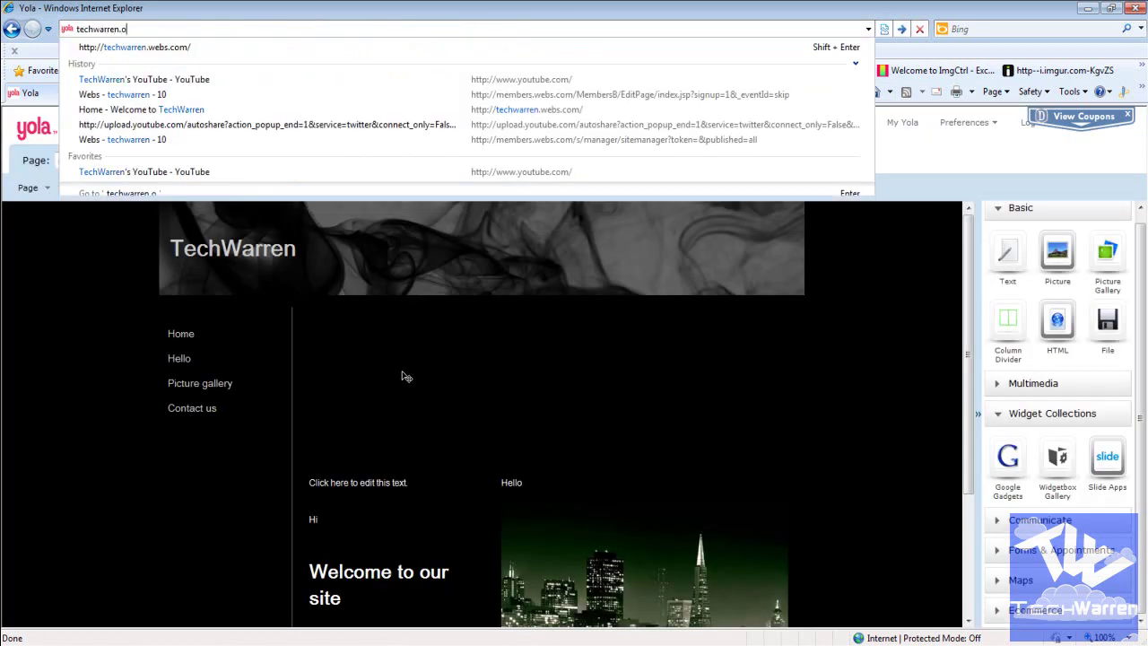
{"action": "key", "text": "BackSpace"}
{"action": "type", "text": "yo"}
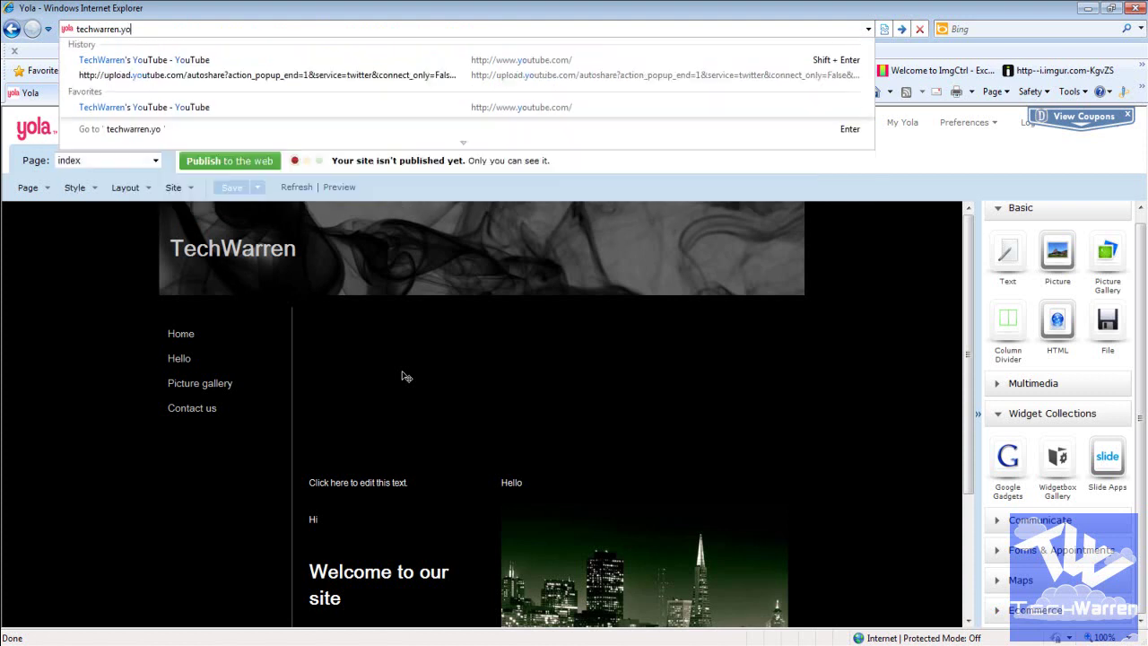
{"action": "type", "text": "lasite.com"}
{"action": "key", "text": "Return"}
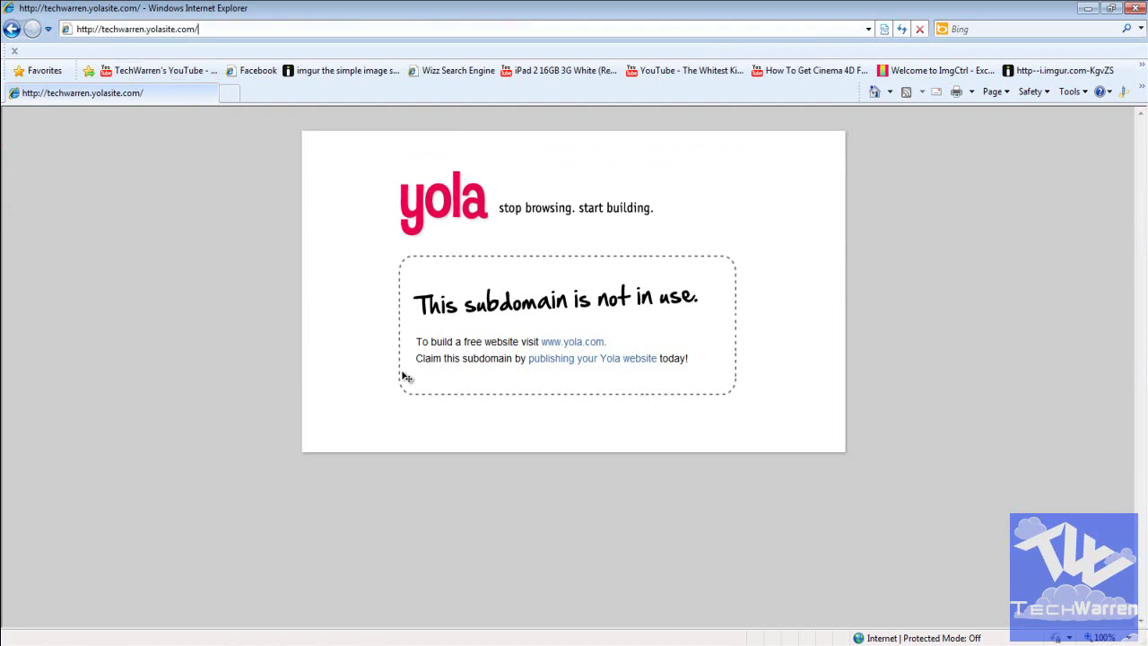
Step: Change the address to techwarren.yola.com and load it in Internet Explorer
{"action": "key", "text": "BackSpace"}
{"action": "key", "text": "BackSpace"}
{"action": "key", "text": "BackSpace"}
{"action": "key", "text": "BackSpace"}
{"action": "key", "text": "BackSpace"}
{"action": "key", "text": "BackSpace"}
{"action": "key", "text": "BackSpace"}
{"action": "key", "text": "BackSpace"}
{"action": "key", "text": "BackSpace"}
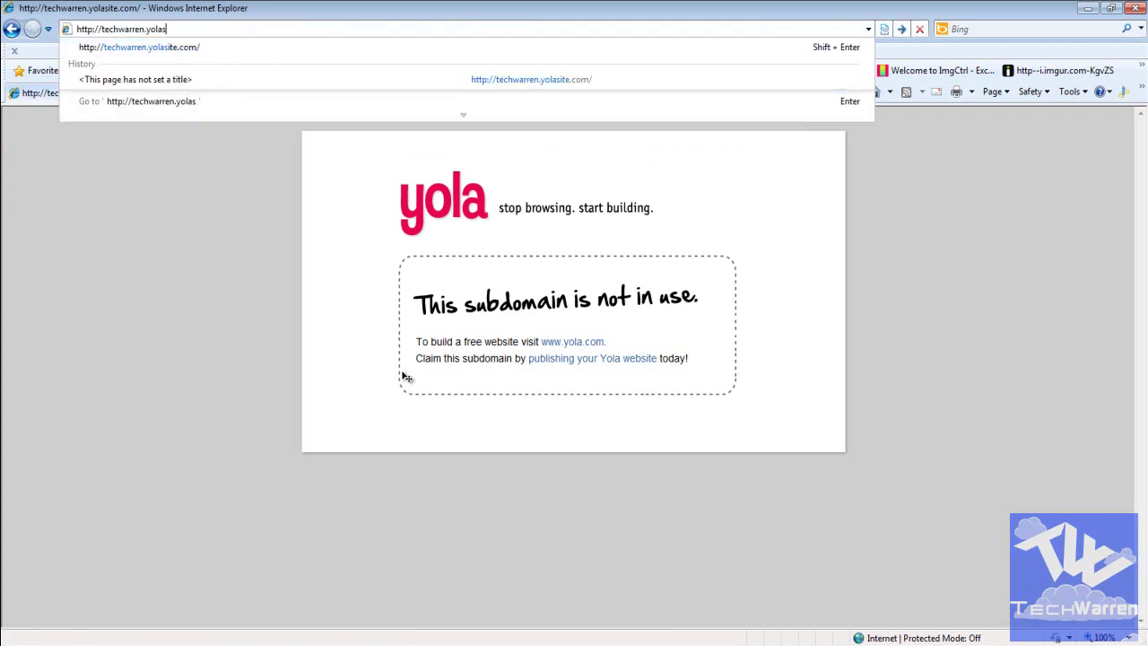
{"action": "type", "text": ".com"}
{"action": "key", "text": "Return"}
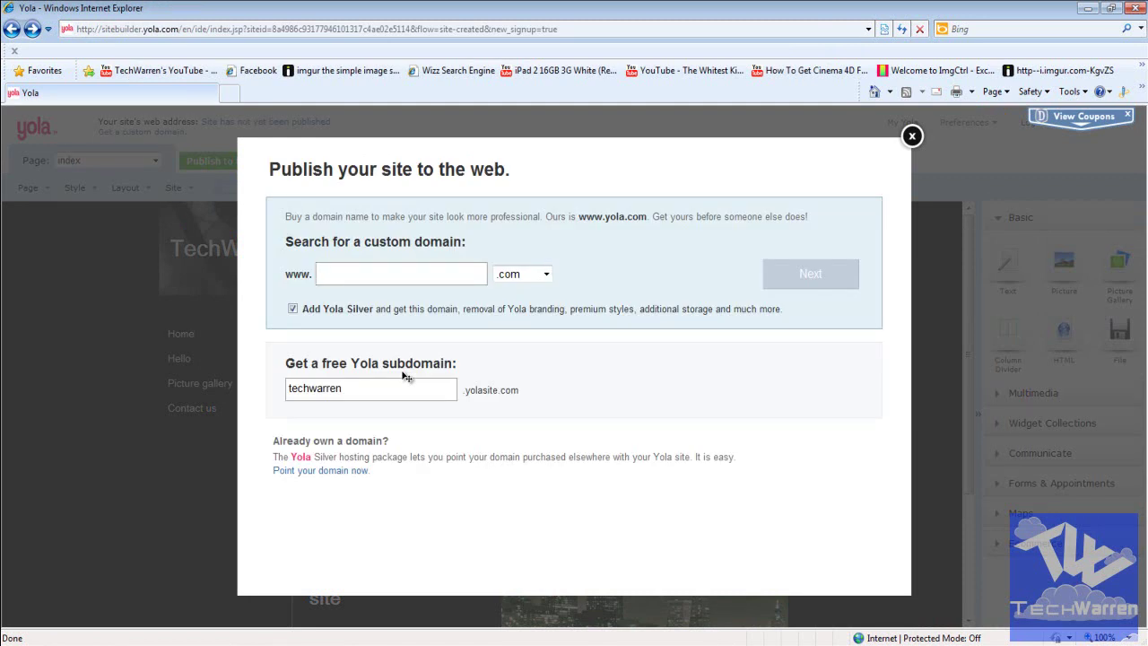
Step: Publish TechWarren to the free techwarren.yolasite.com subdomain and close the Congratulations dialog
{"action": "left_click", "coordinate": [406, 377]}
{"action": "key", "text": "Return"}
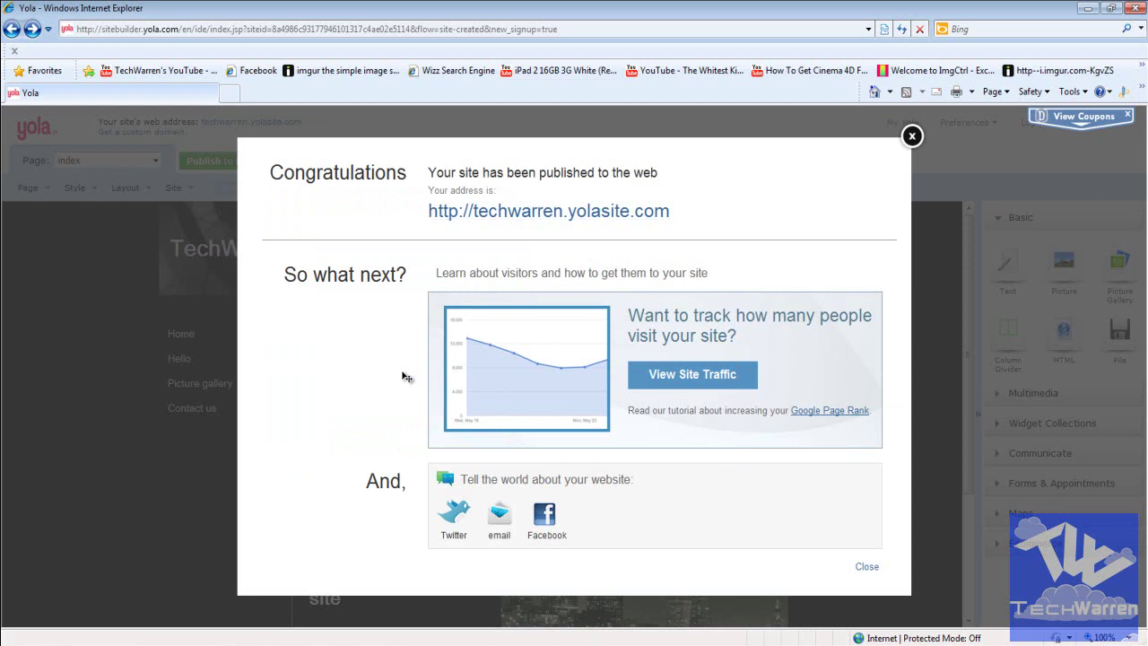
{"action": "key", "text": "Escape"}
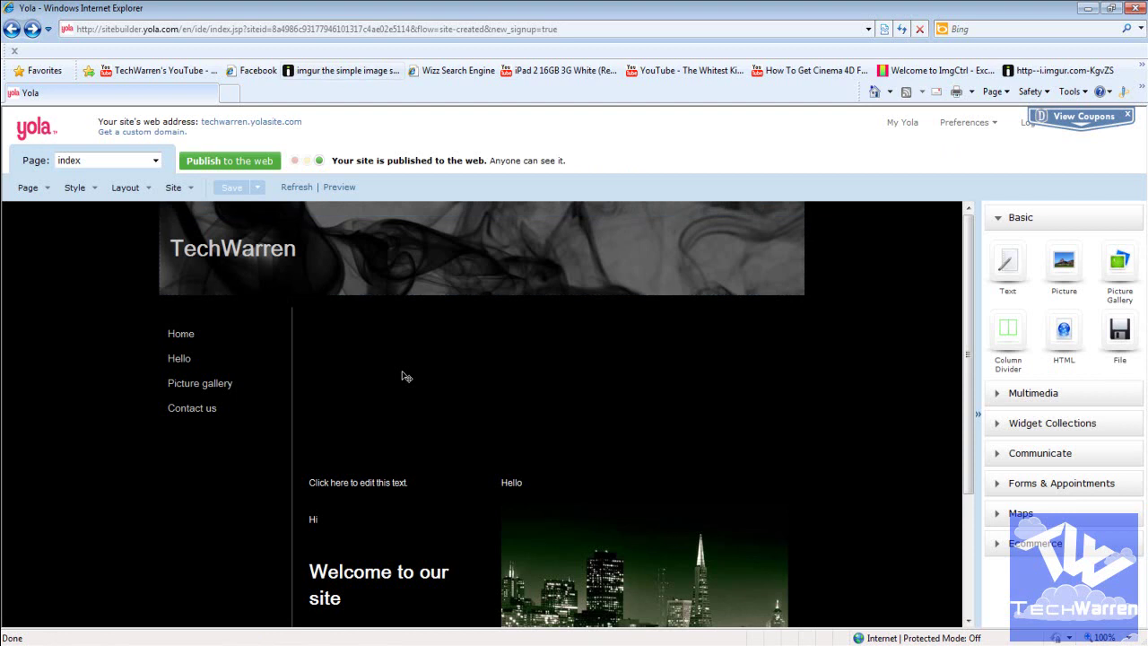
Step: Load techwarren.yolasite.com, dismiss the 'Here's your website!' tip, and open a new tab
{"action": "key", "text": "alt+d"}
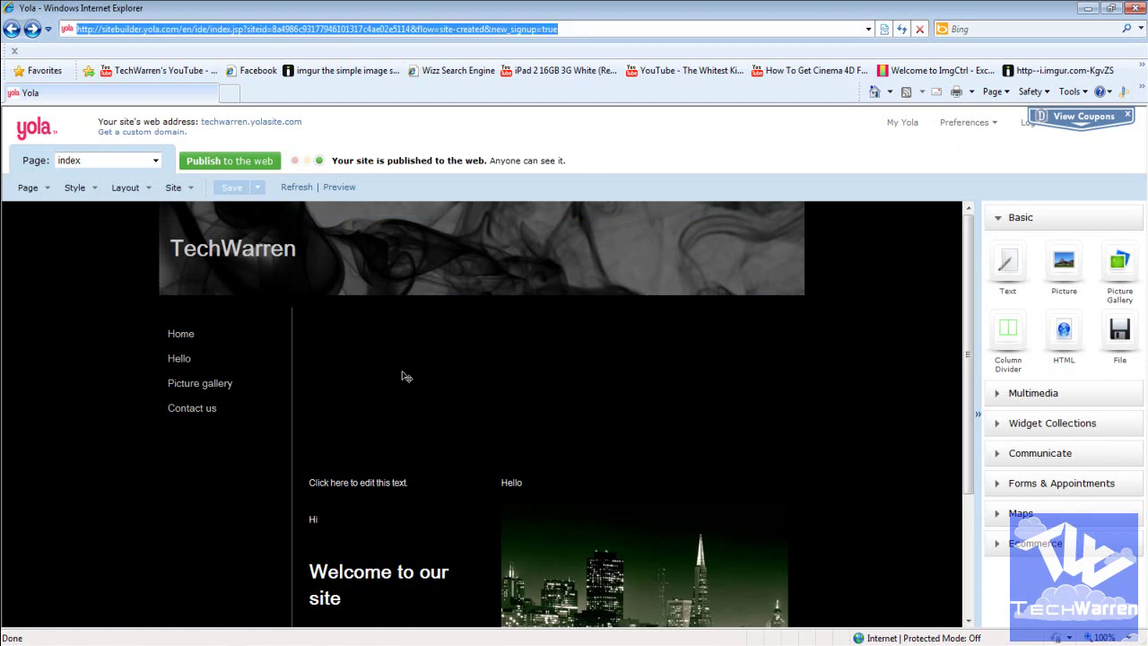
{"action": "type", "text": "techwarr"}
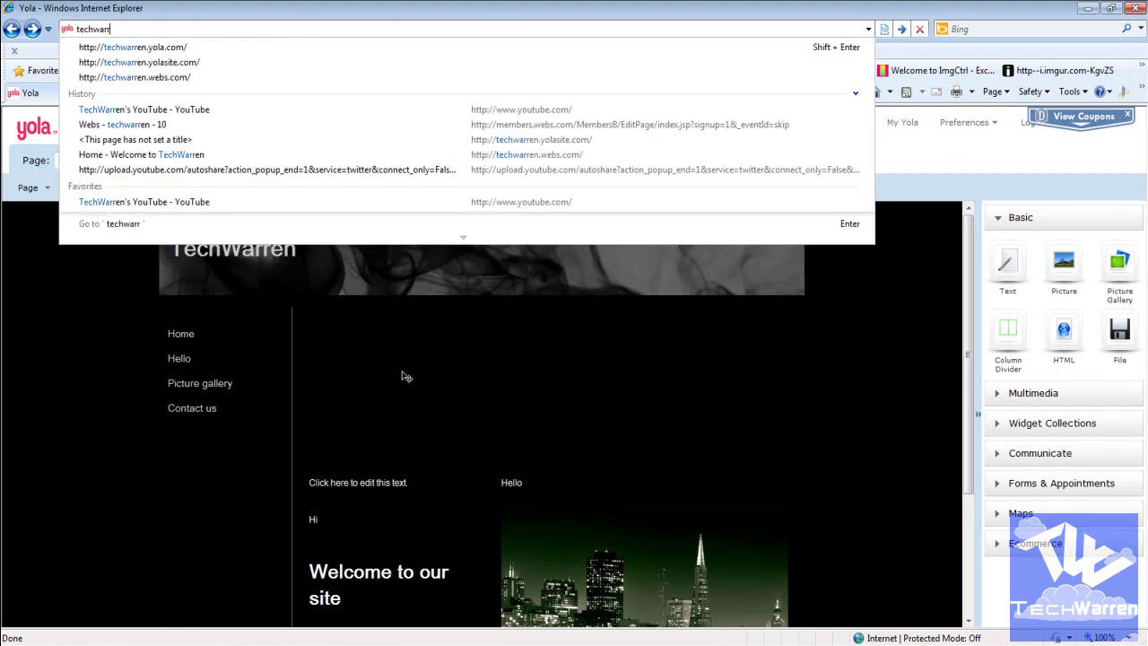
{"action": "type", "text": "en.yolasite.com"}
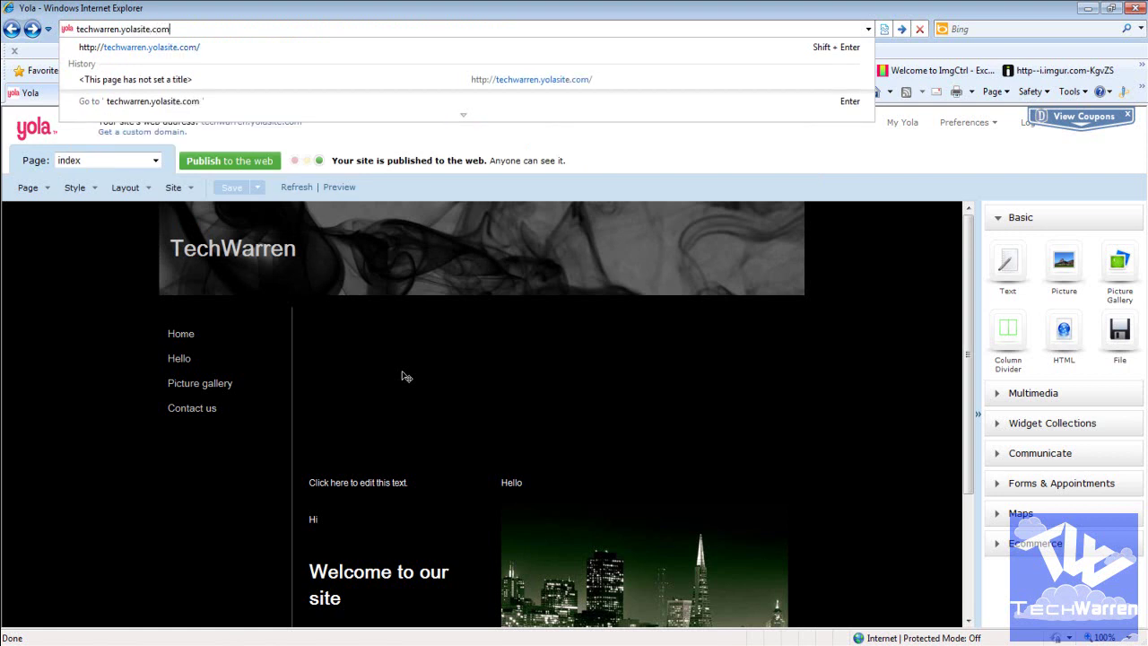
{"action": "key", "text": "Return"}
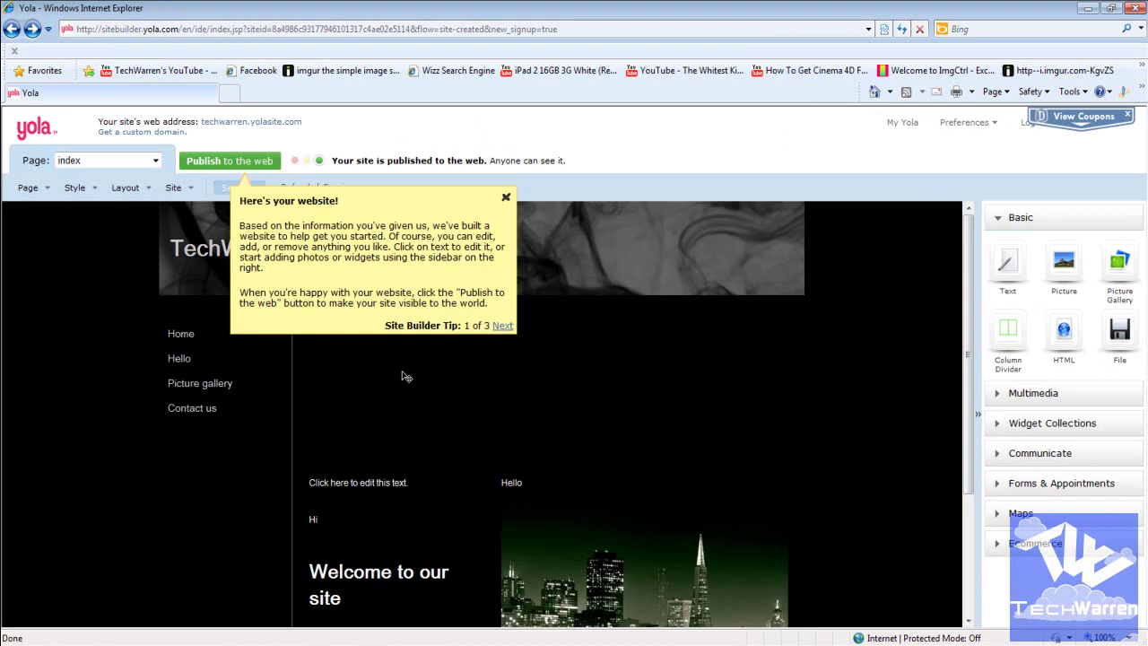
{"action": "left_click", "coordinate": [402, 376]}
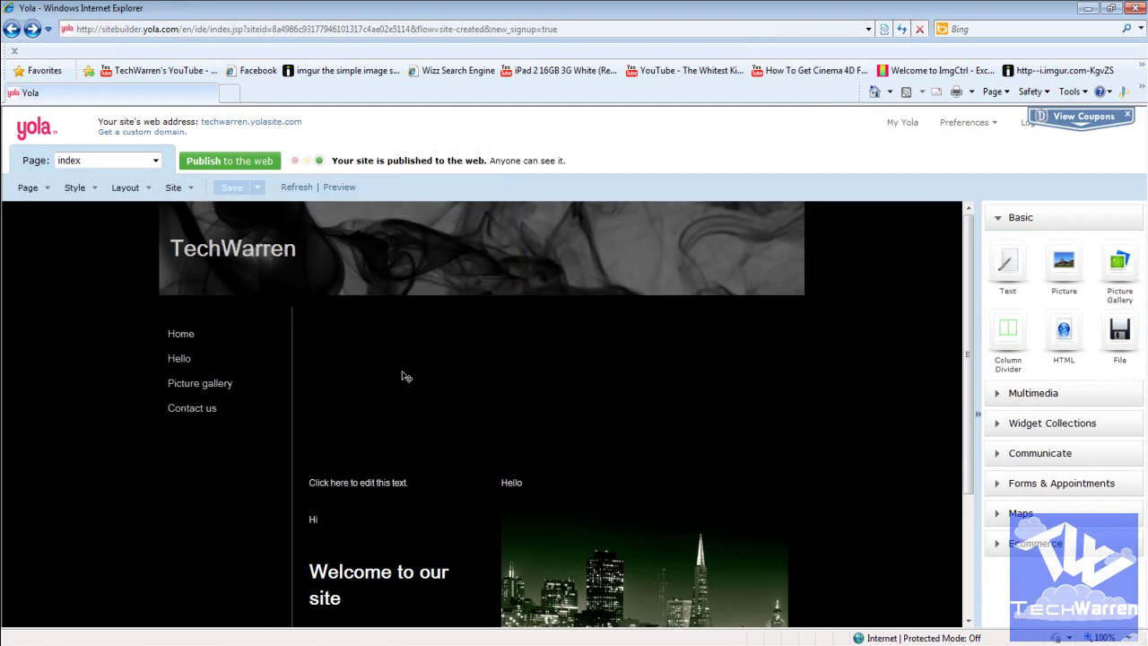
{"action": "key", "text": "ctrl+t"}
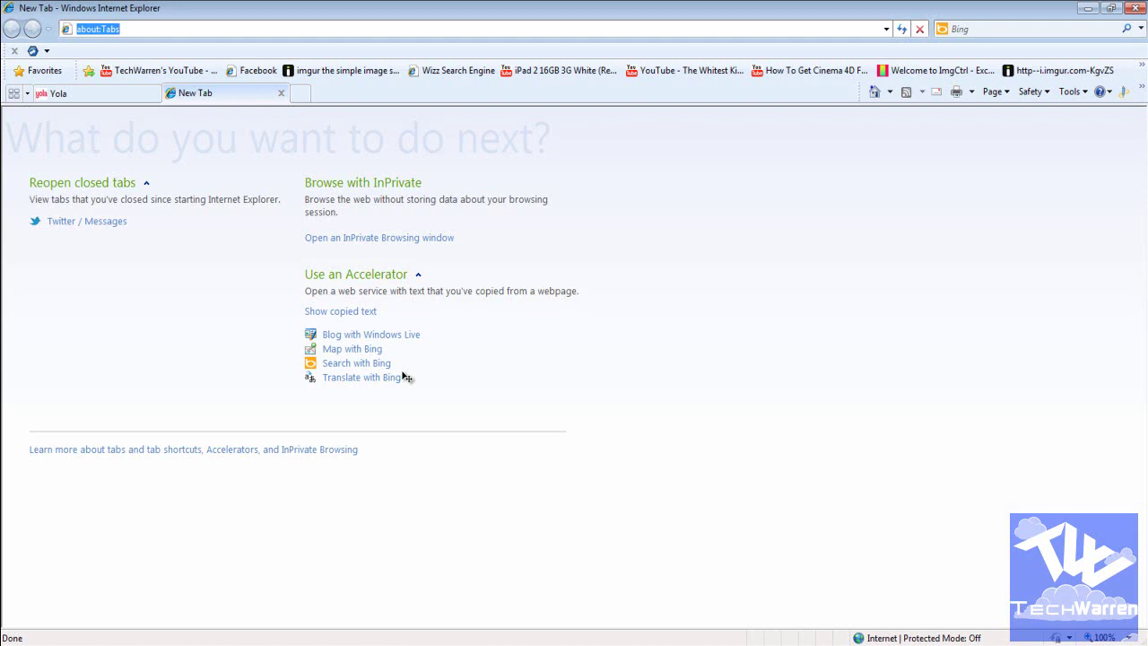
Step: Open the live techwarren.yolasite.com site, visit its Hello page, then return home
{"action": "type", "text": "techwarren.h"}
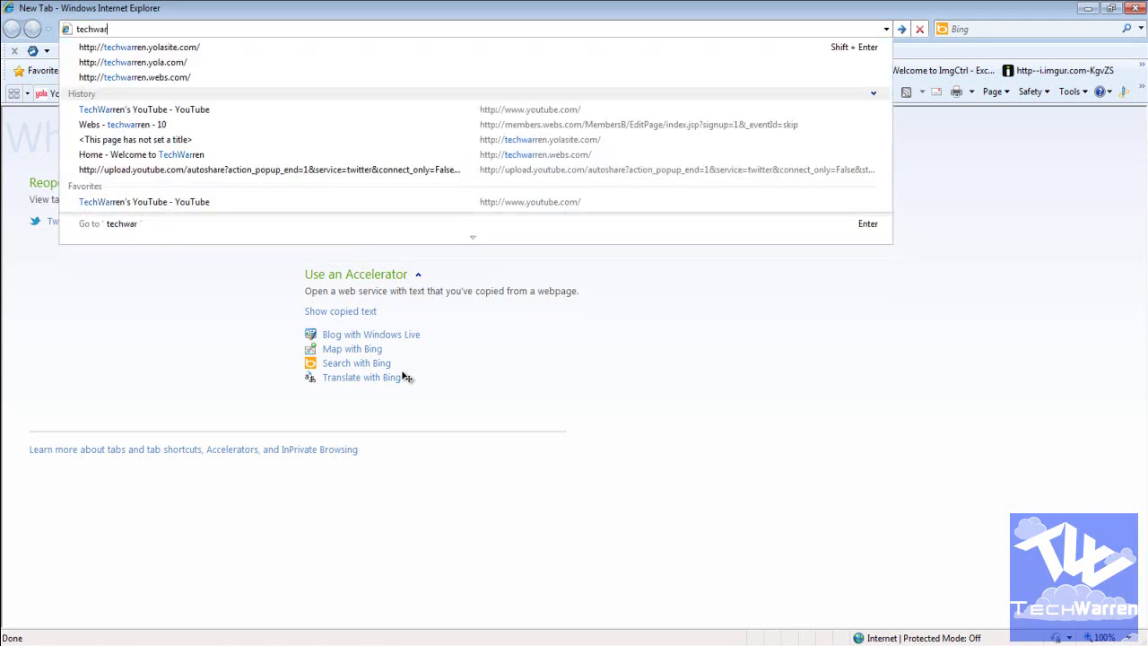
{"action": "key", "text": "BackSpace"}
{"action": "type", "text": "yolasite.com/"}
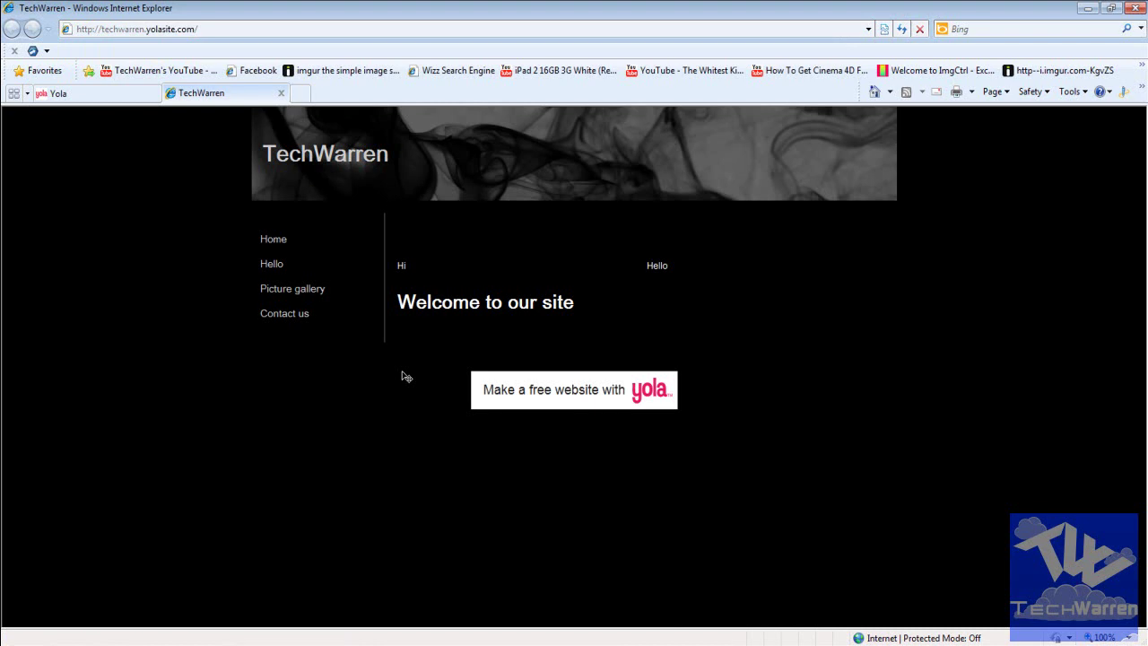
{"action": "key", "text": "Tab"}
{"action": "key", "text": "Tab"}
{"action": "key", "text": "Tab"}
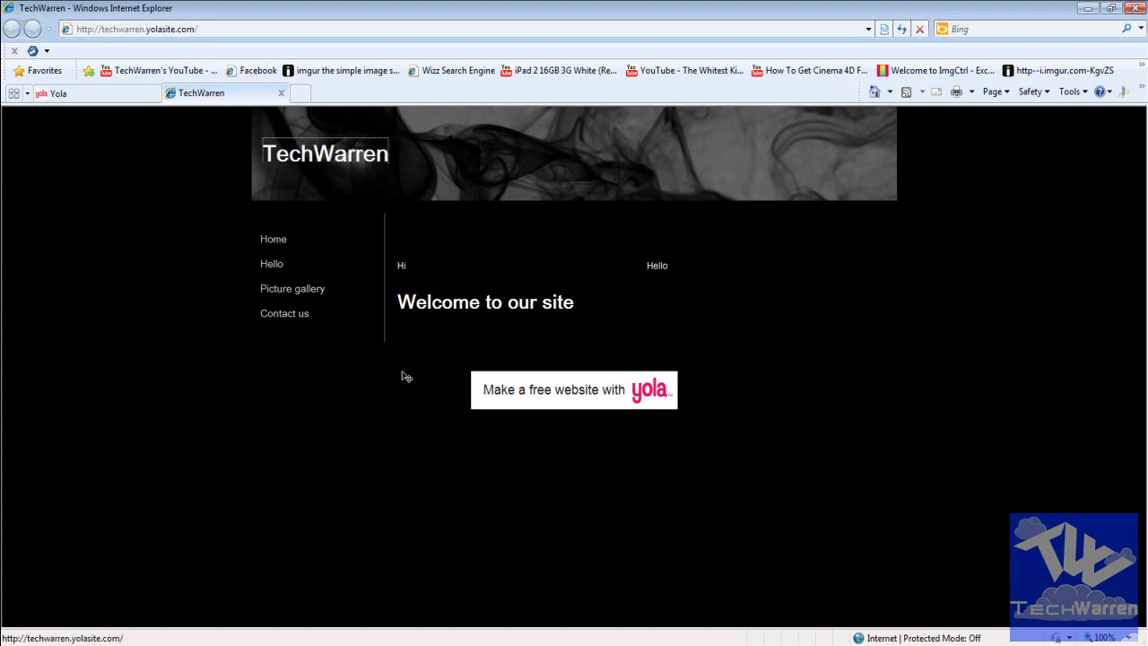
{"action": "key", "text": "Return"}
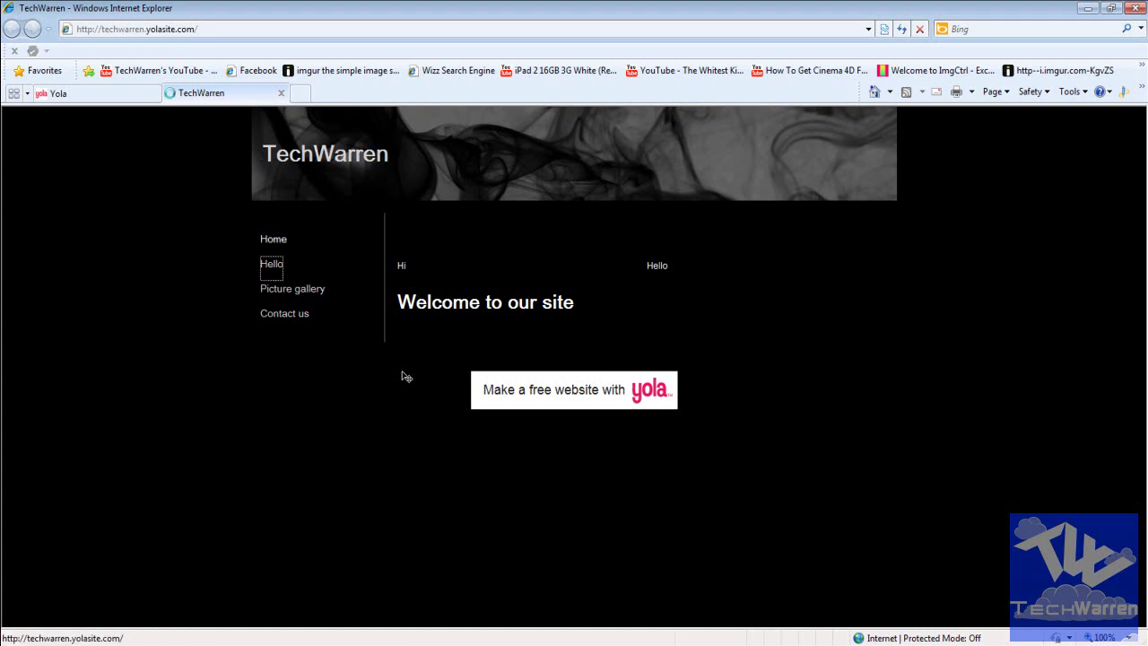
{"action": "key", "text": "Return"}
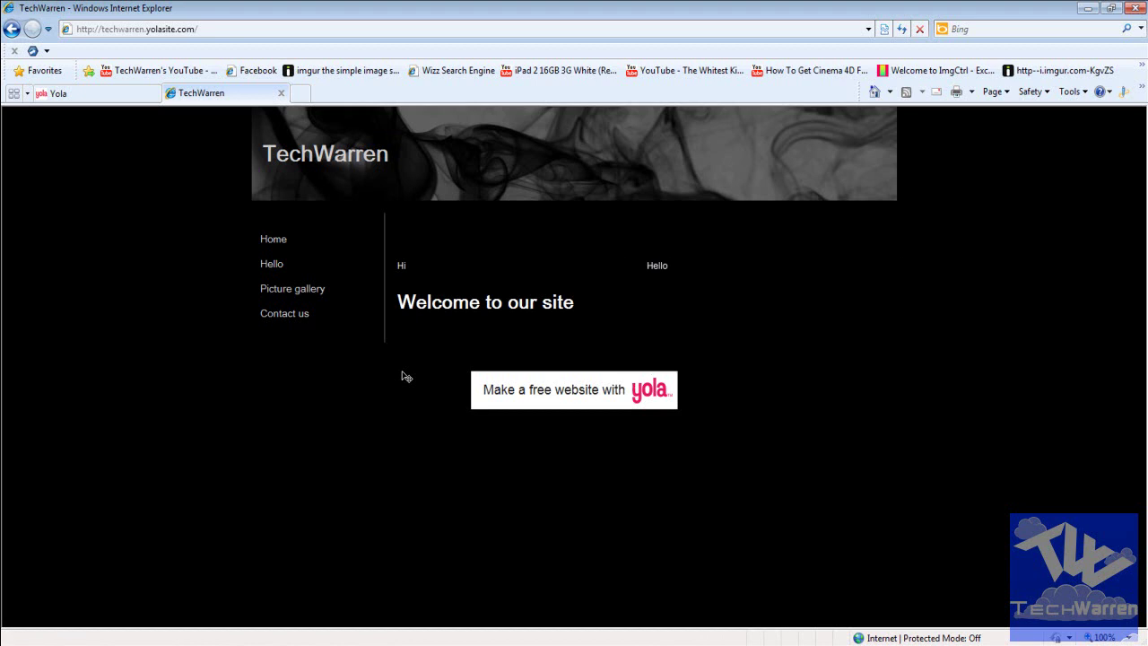
{"action": "key", "text": "ctrl+Tab"}
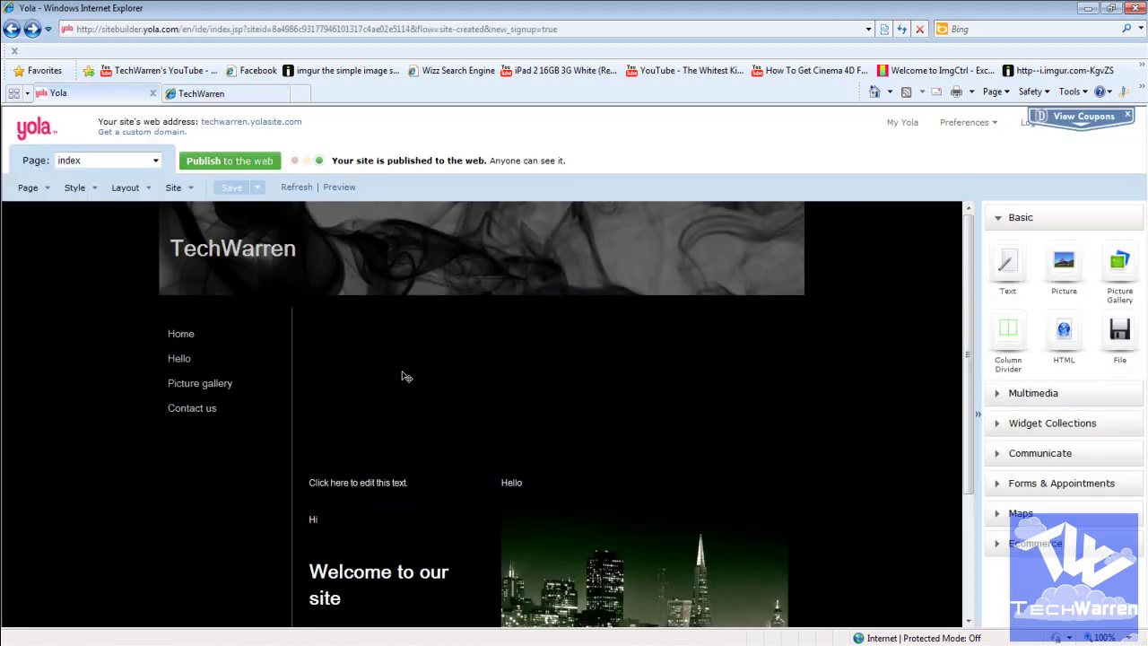
{"action": "scroll", "coordinate": [402, 377], "scroll_direction": "down", "scroll_amount": 2}
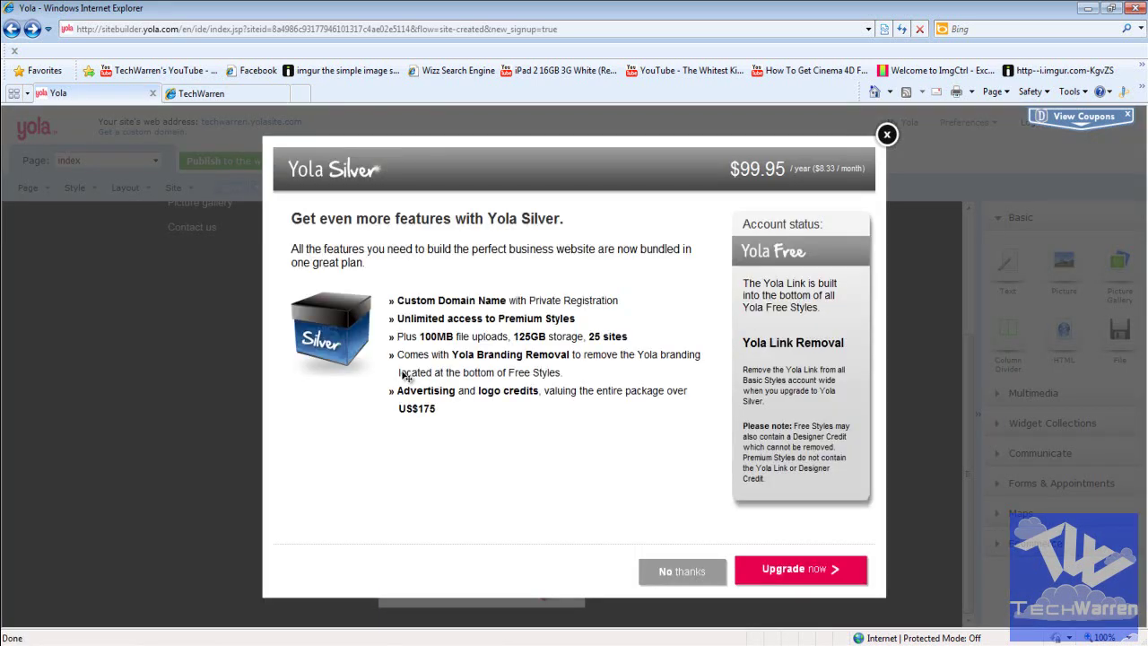
{"action": "key", "text": "Escape"}
{"action": "key", "text": "Escape"}
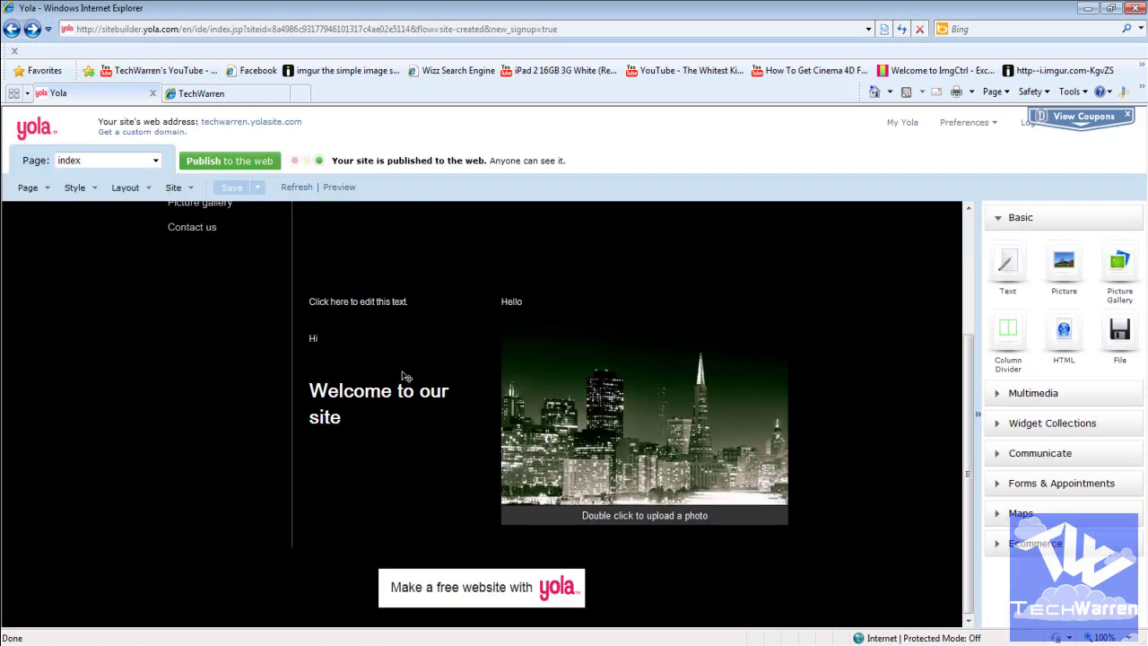
{"action": "scroll", "coordinate": [402, 376], "scroll_direction": "up", "scroll_amount": 3}
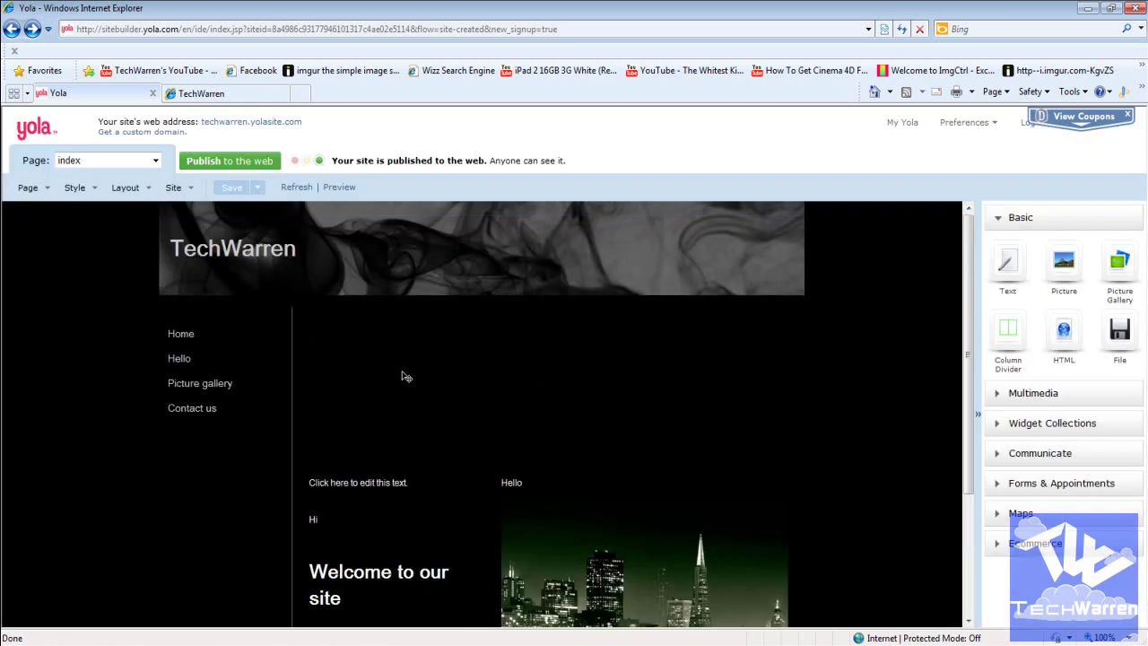